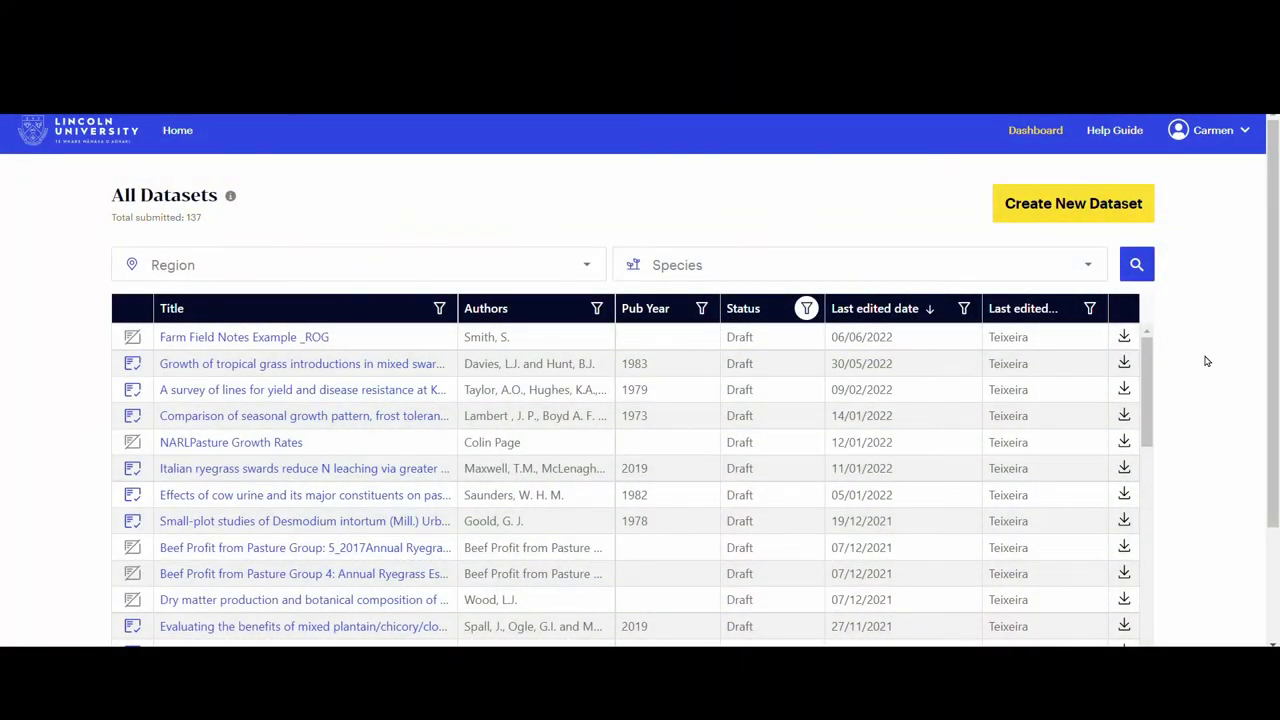
Open the Farm Field Notes Example _ROG dataset and its study reference details for editing.
click(270, 340)
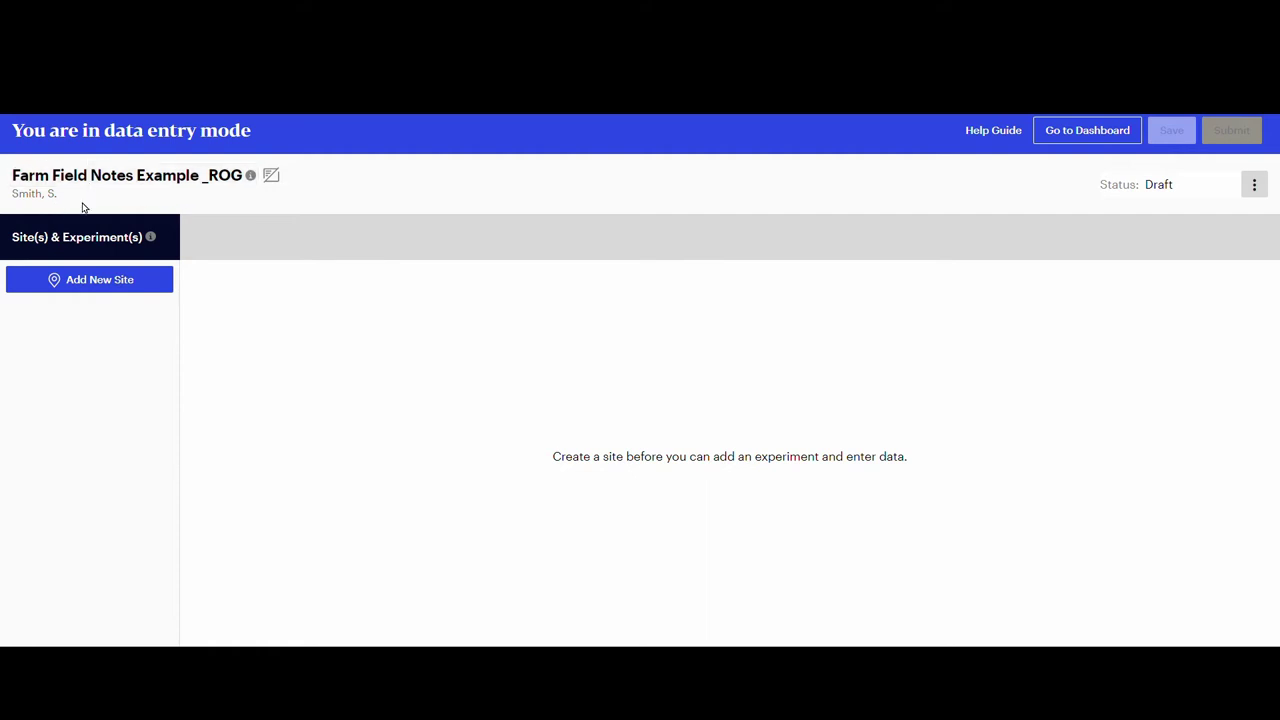
click(253, 181)
Change the description to 'Resident pastures growth rates Northland; hill site clay soil' and save it.
click(432, 441)
key(ctrl+BackSpace)
text(Northland)
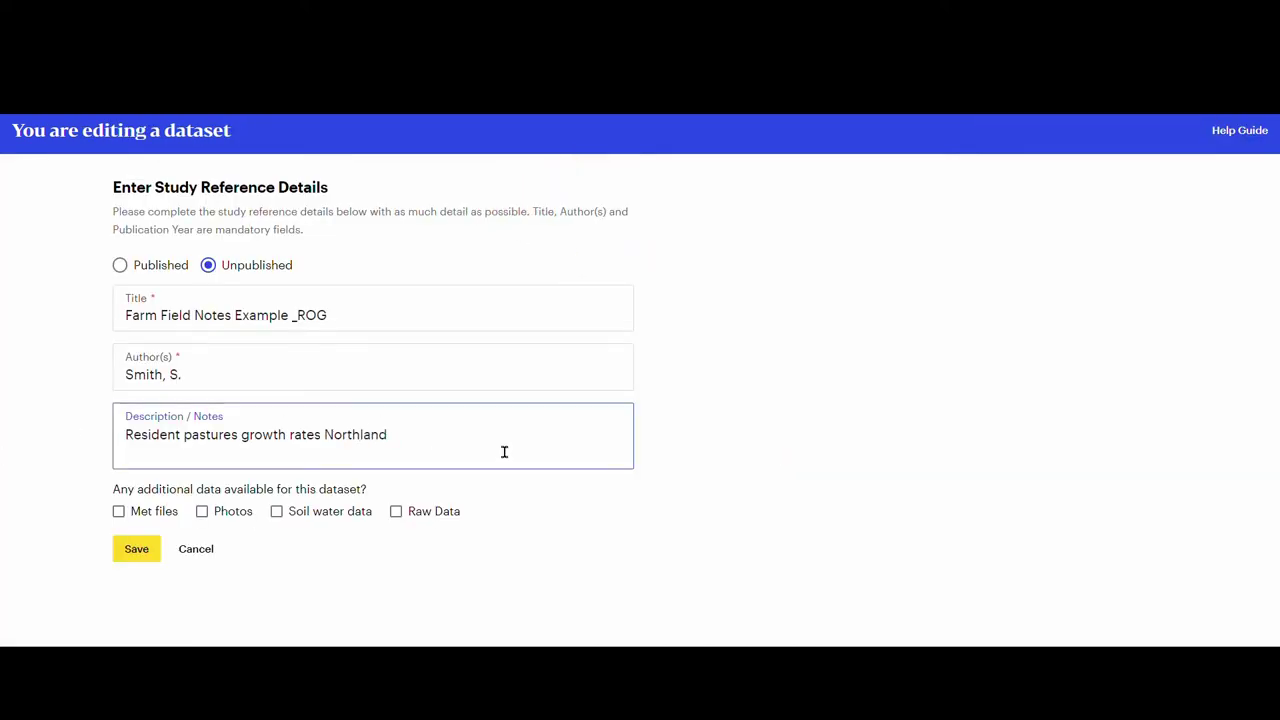
text(; hill site clay soil)
click(149, 555)
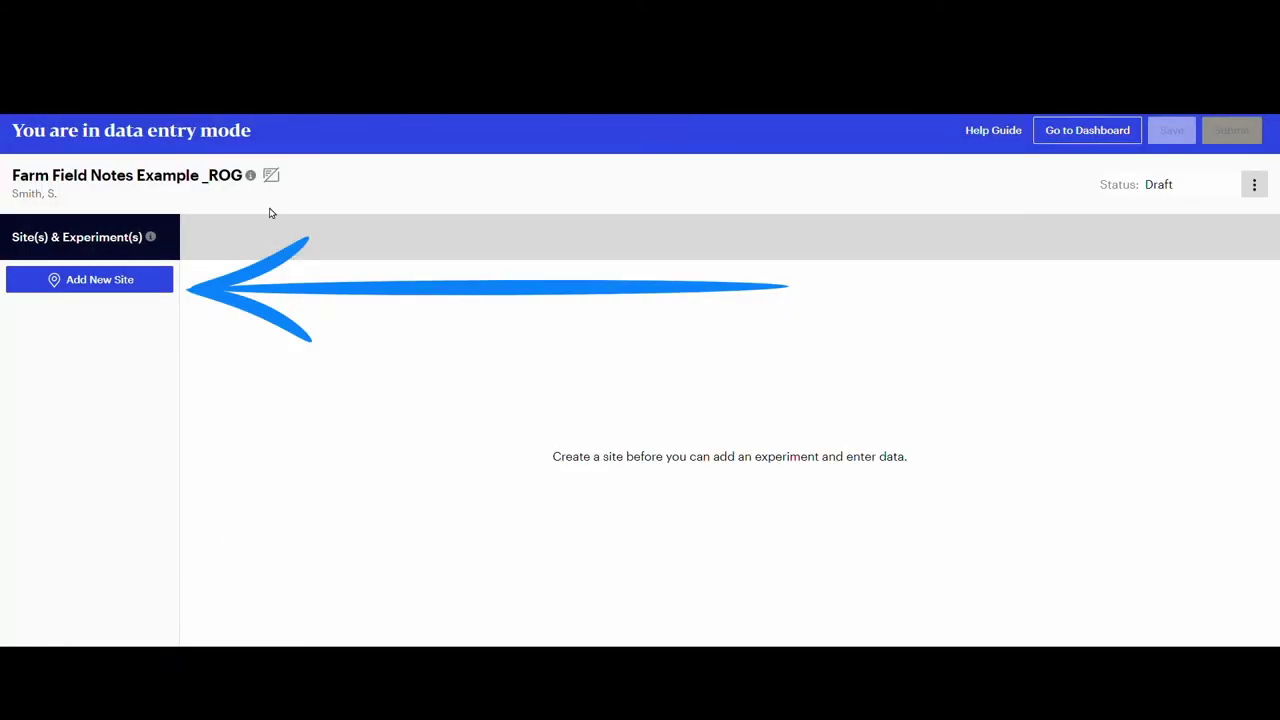
Add a new site in the Northland region with location name Waiotira.
click(96, 282)
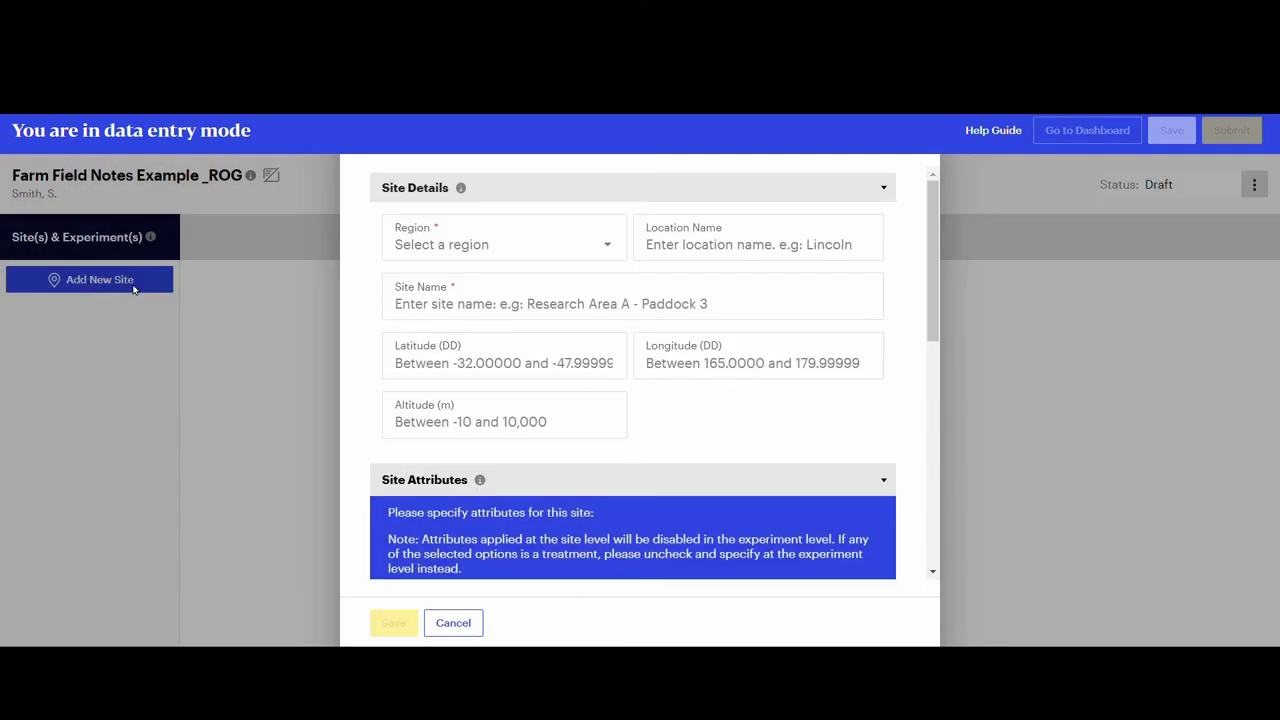
click(604, 248)
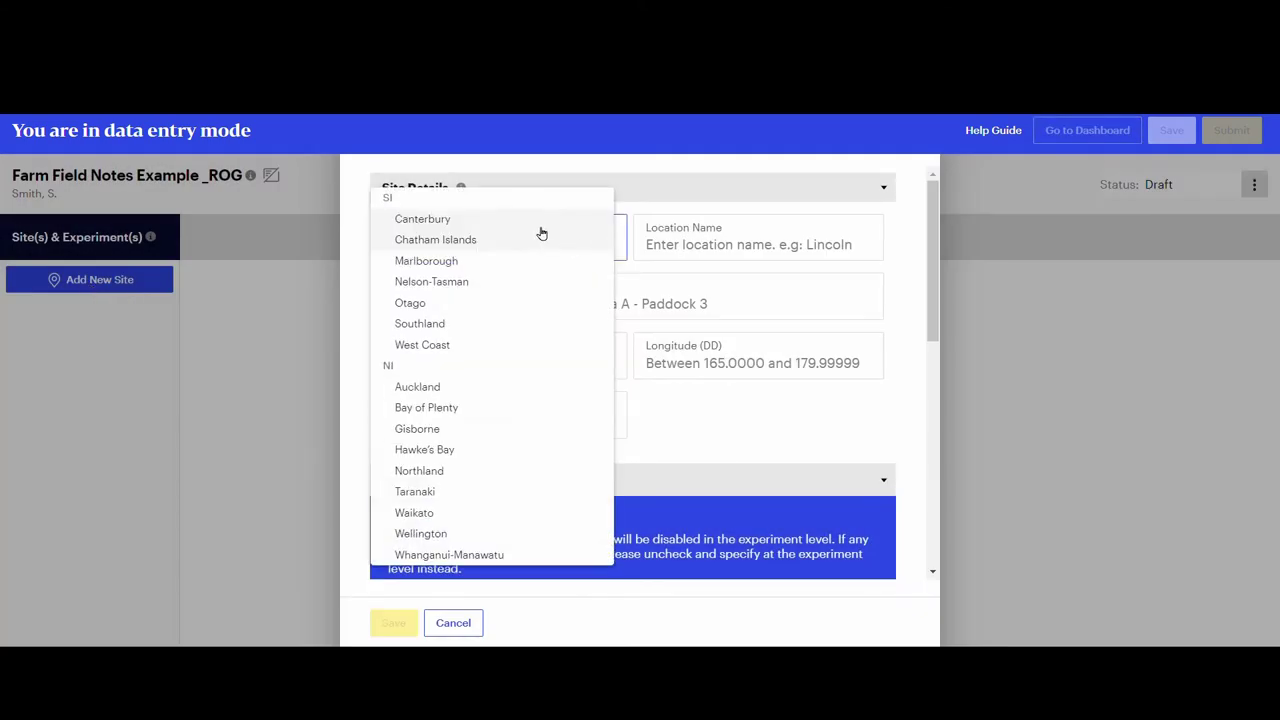
click(440, 478)
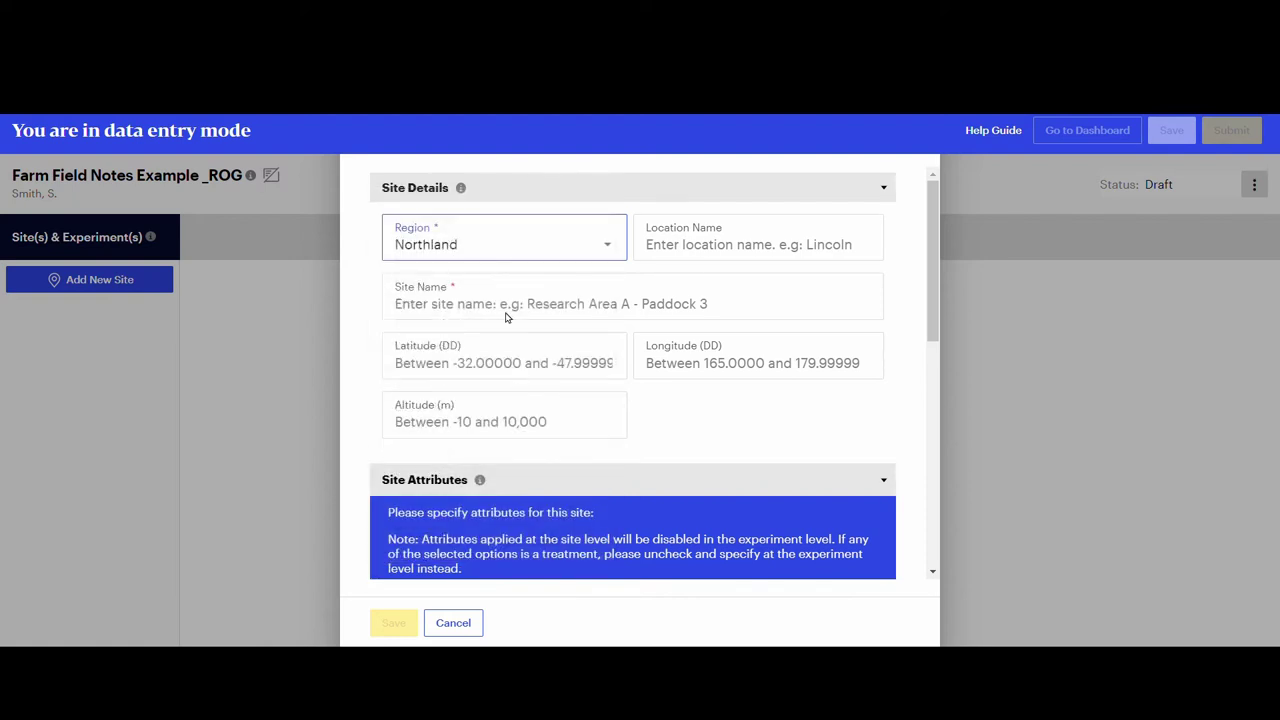
click(838, 260)
text(Waiotira)
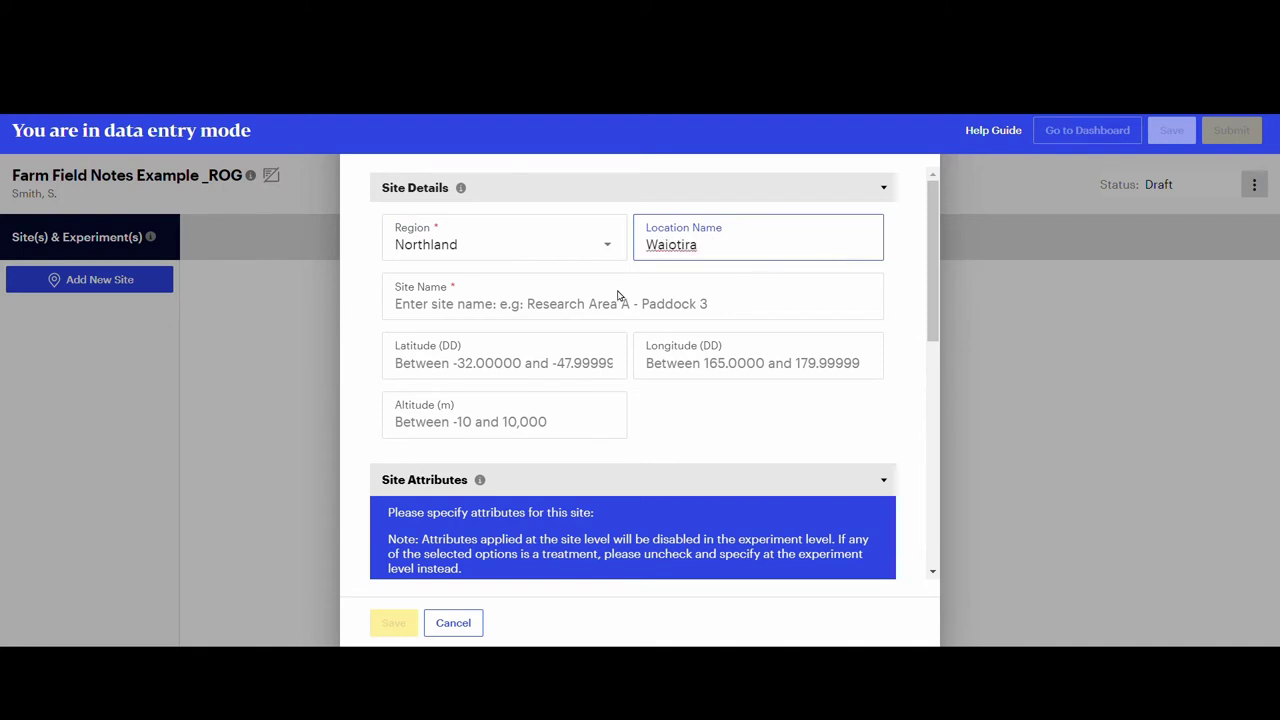
Enter site name 'Site 1 - Hill', latitude -35.936985 and longitude 174.211956.
click(580, 314)
text(Site 1 - Hill)
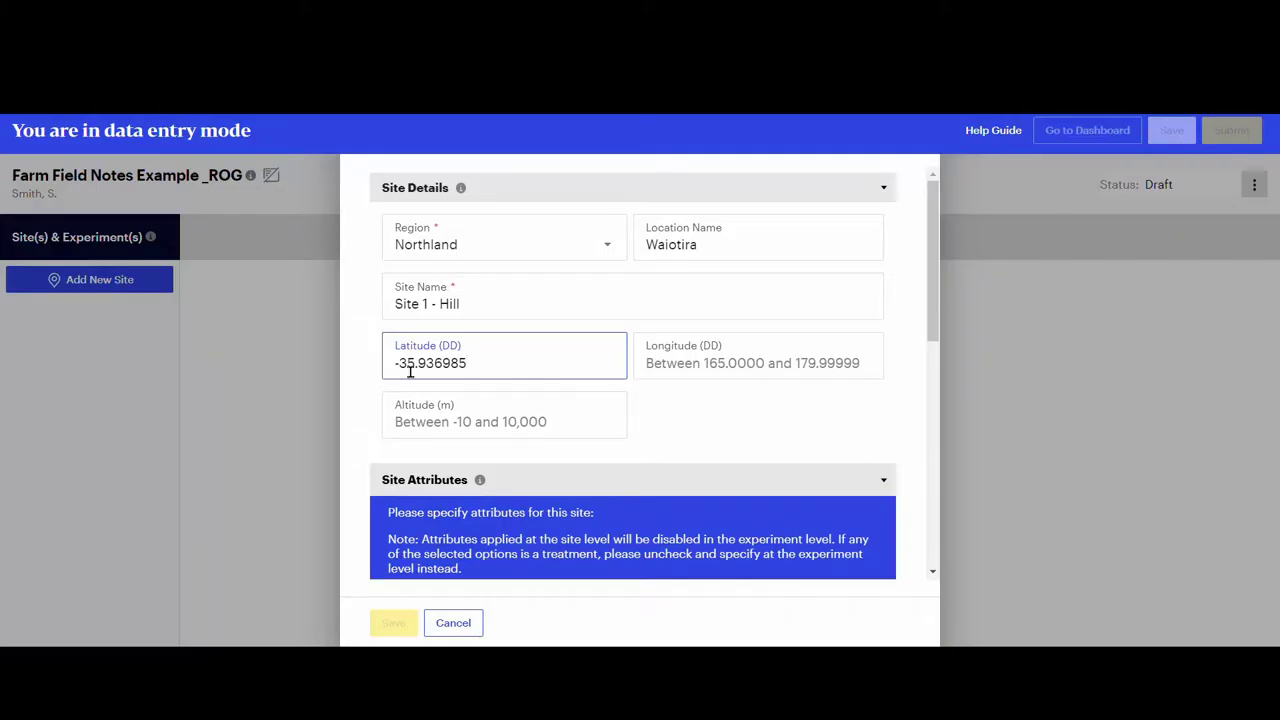
click(916, 648)
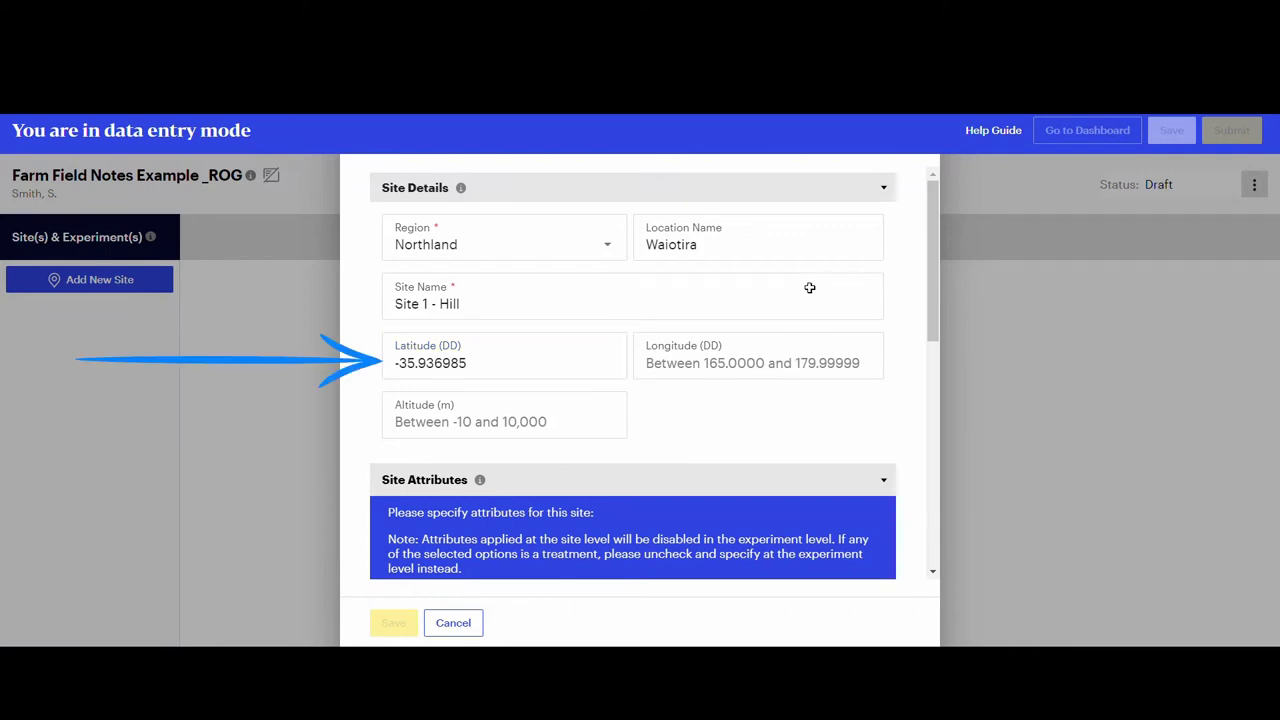
click(714, 366)
text(174.211956)
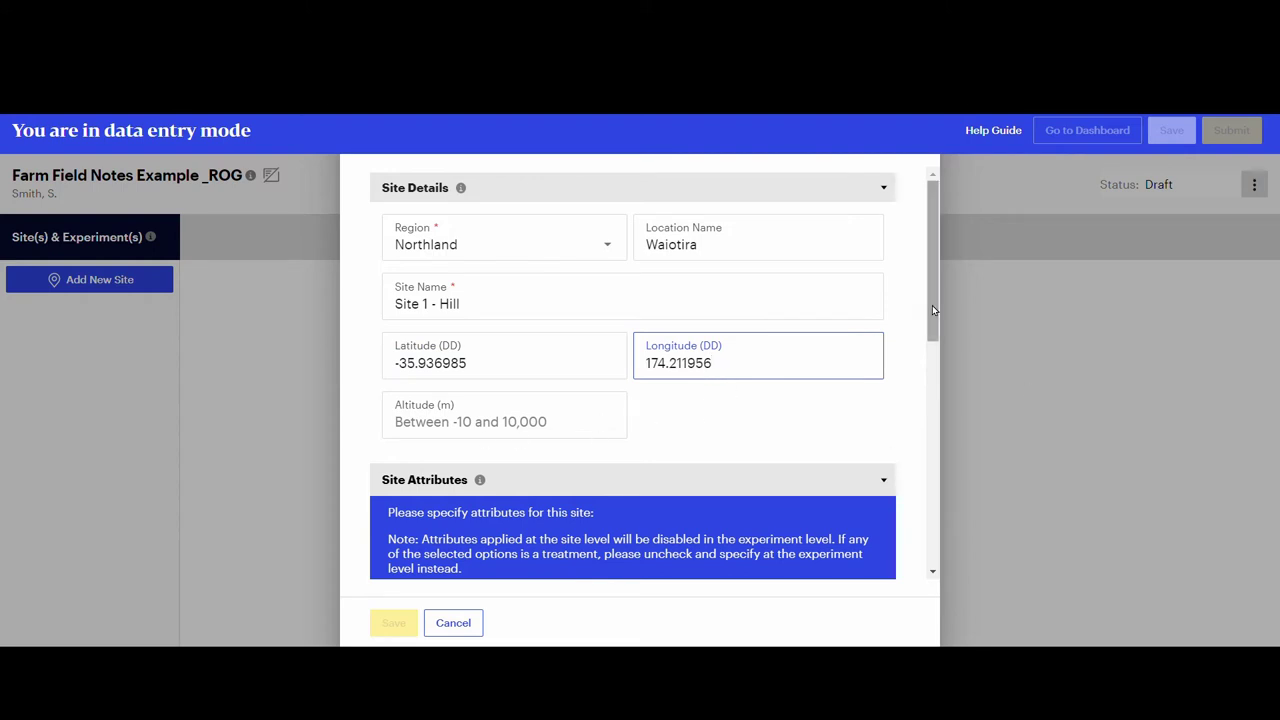
drag(932, 304, 932, 365)
Add Soil Type, Defoliation and Harvest Method as basal site attributes.
scroll(900, 380, down, 1)
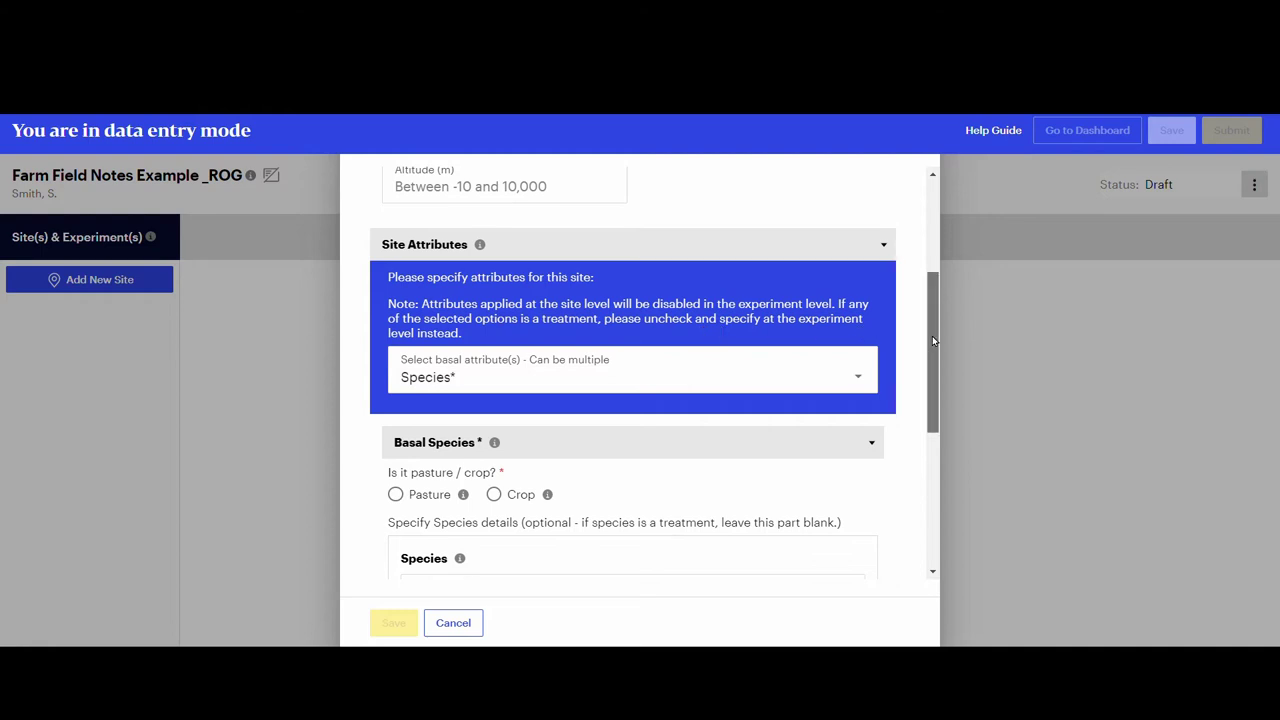
scroll(928, 364, down, 1)
click(856, 298)
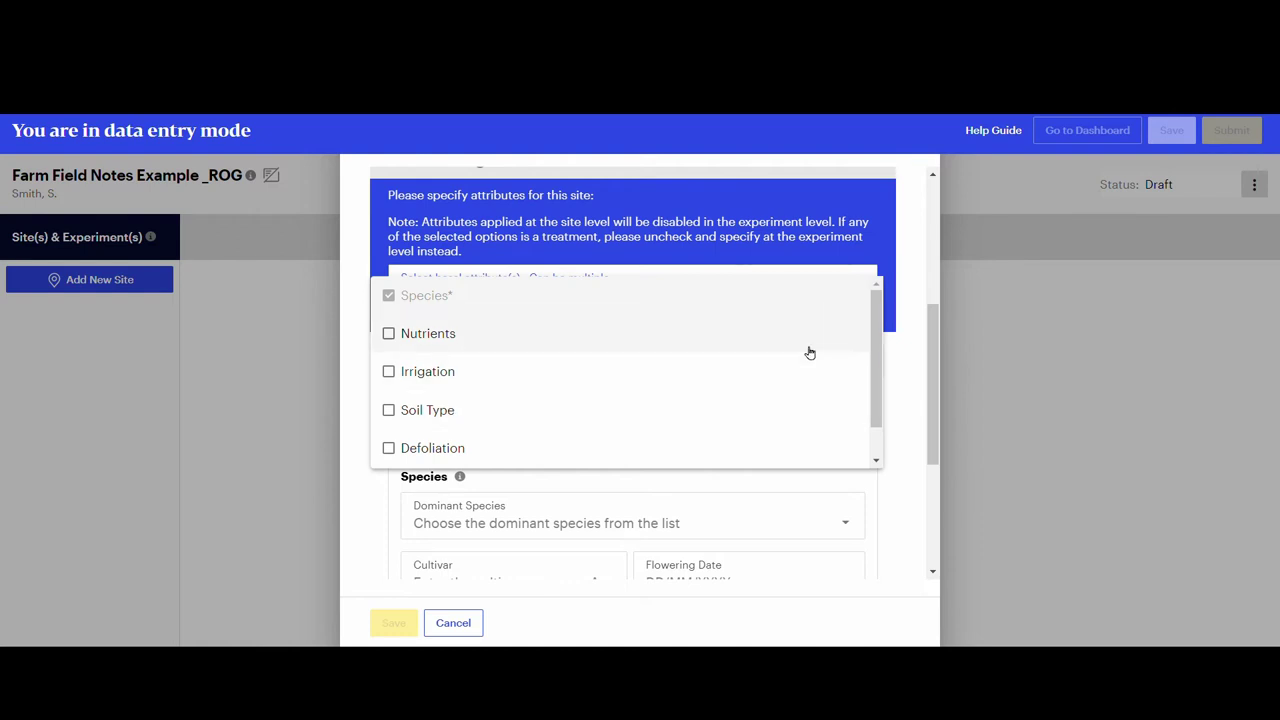
scroll(735, 400, down, 2)
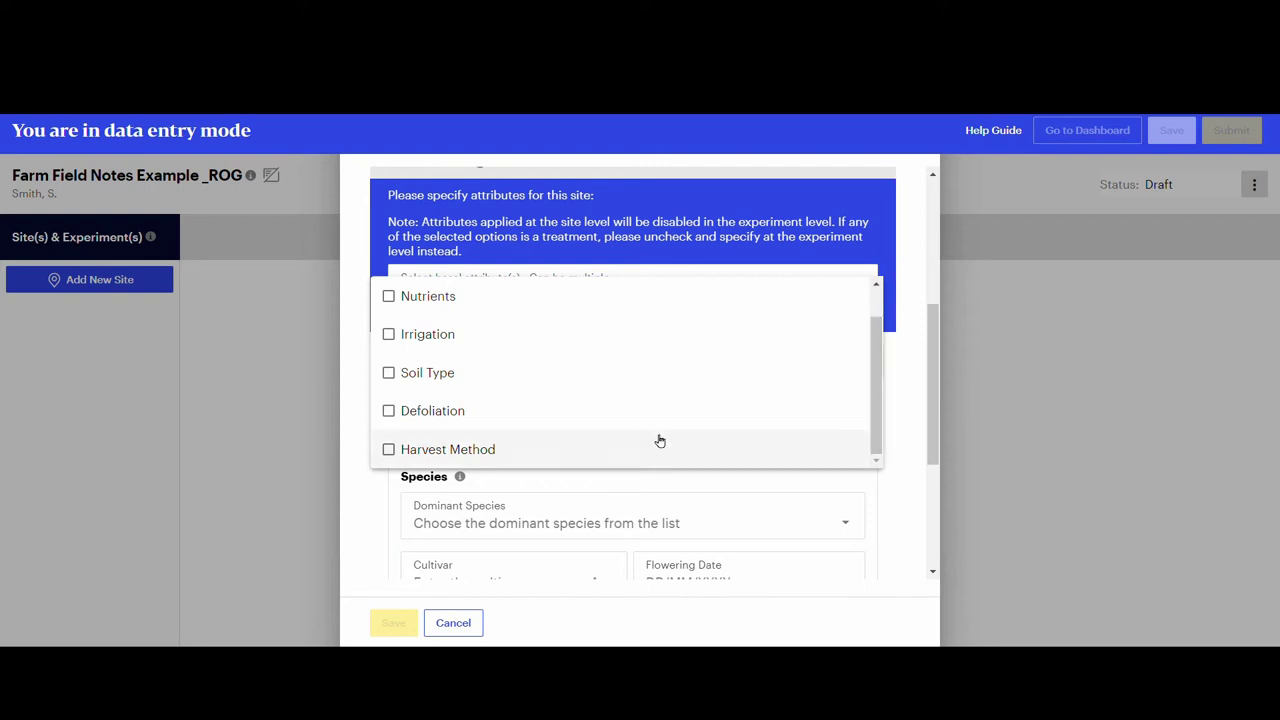
click(403, 376)
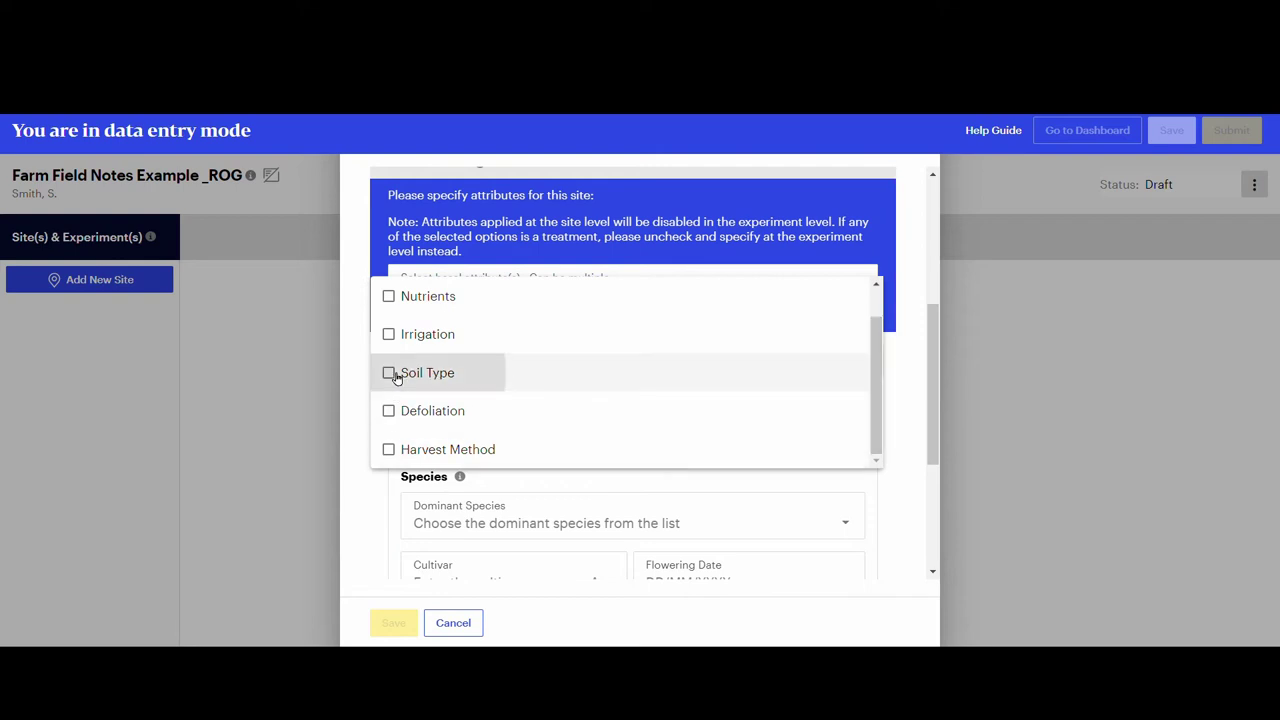
click(427, 418)
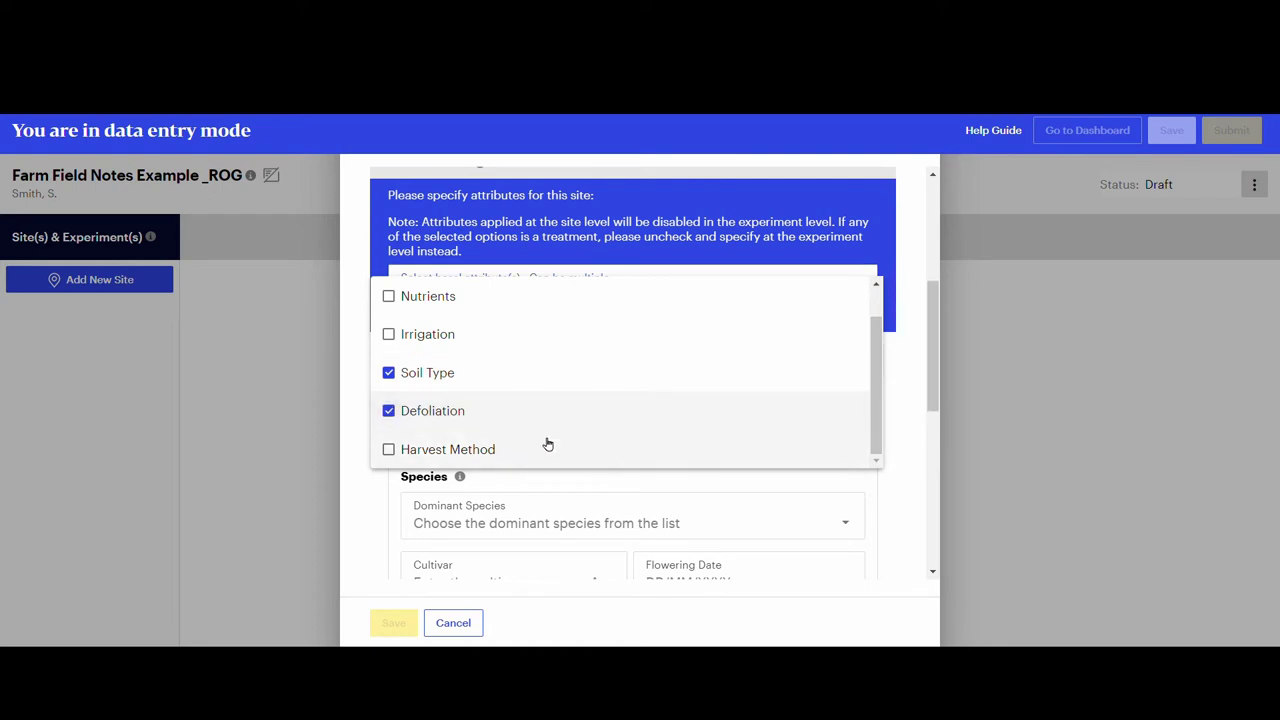
click(430, 450)
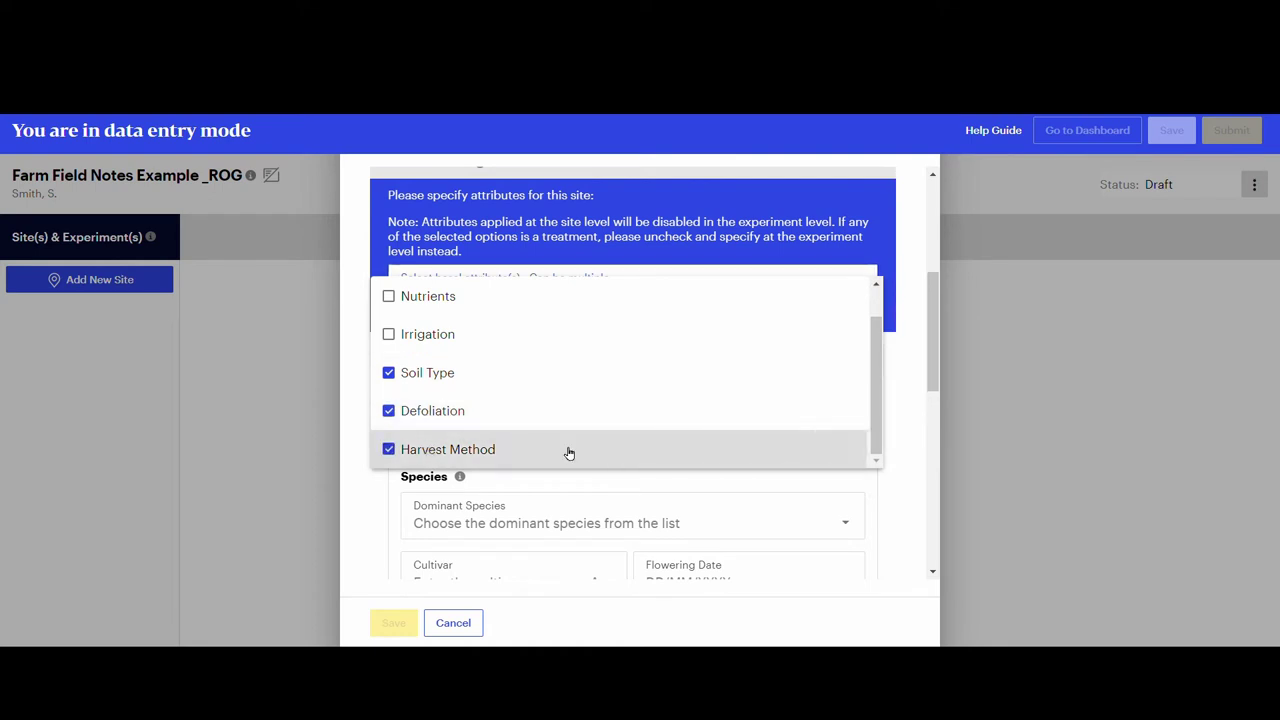
click(918, 422)
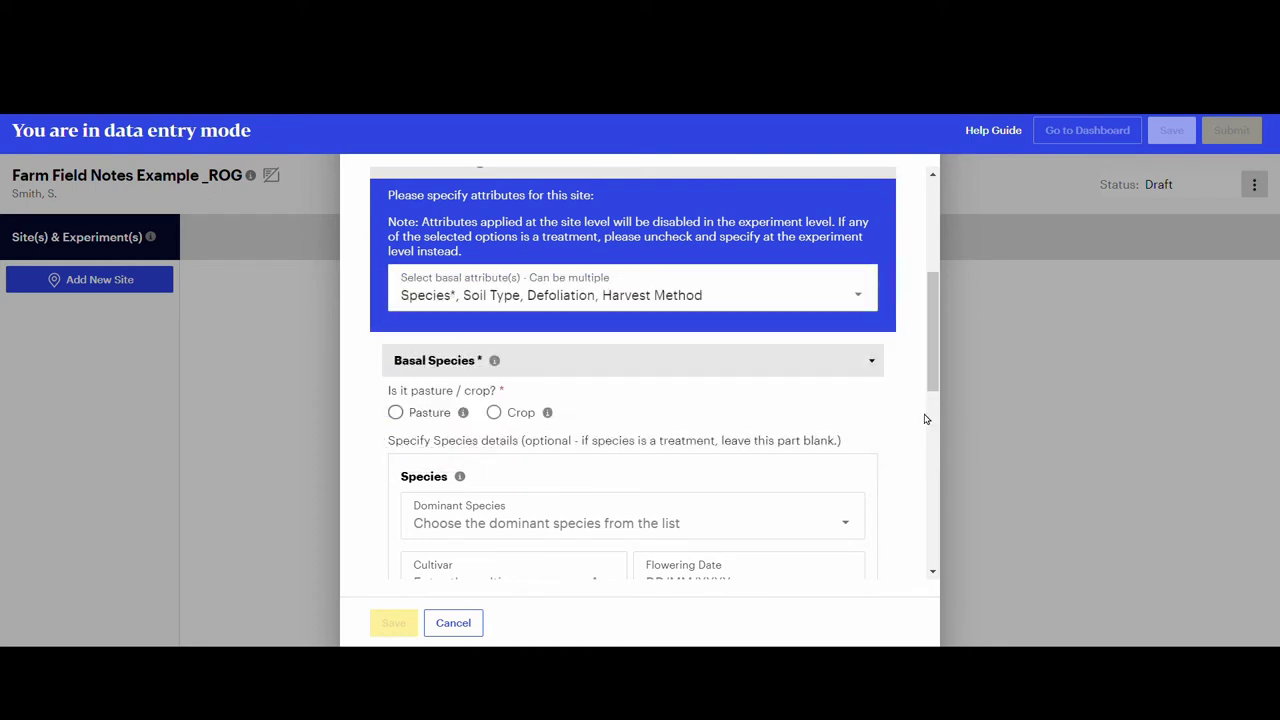
Record the site's species as resident Pasture.
click(425, 415)
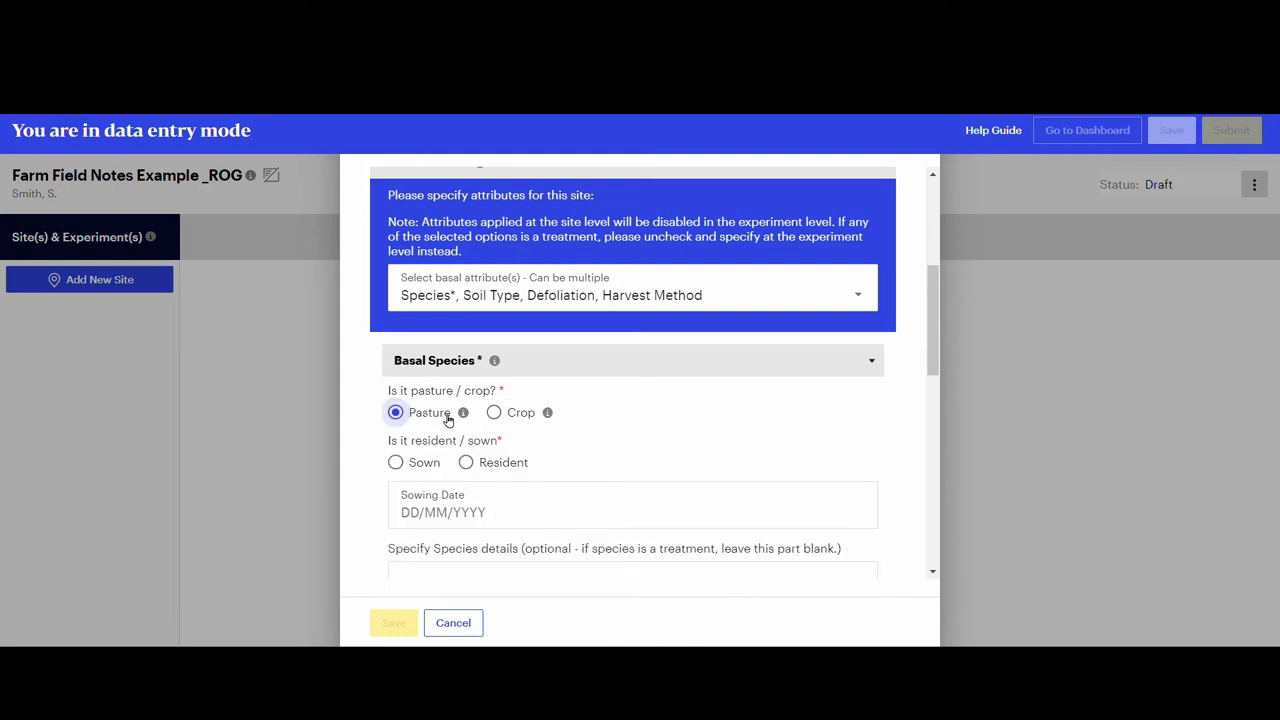
mouse_move(464, 418)
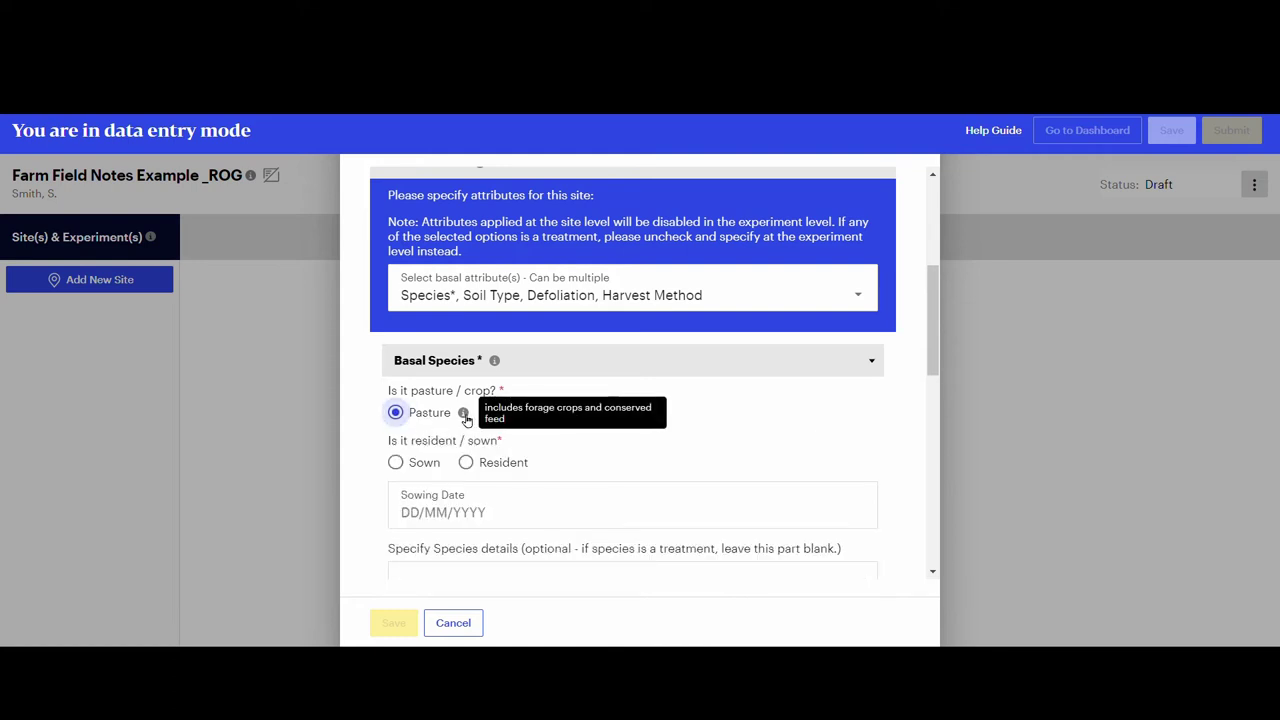
mouse_move(548, 417)
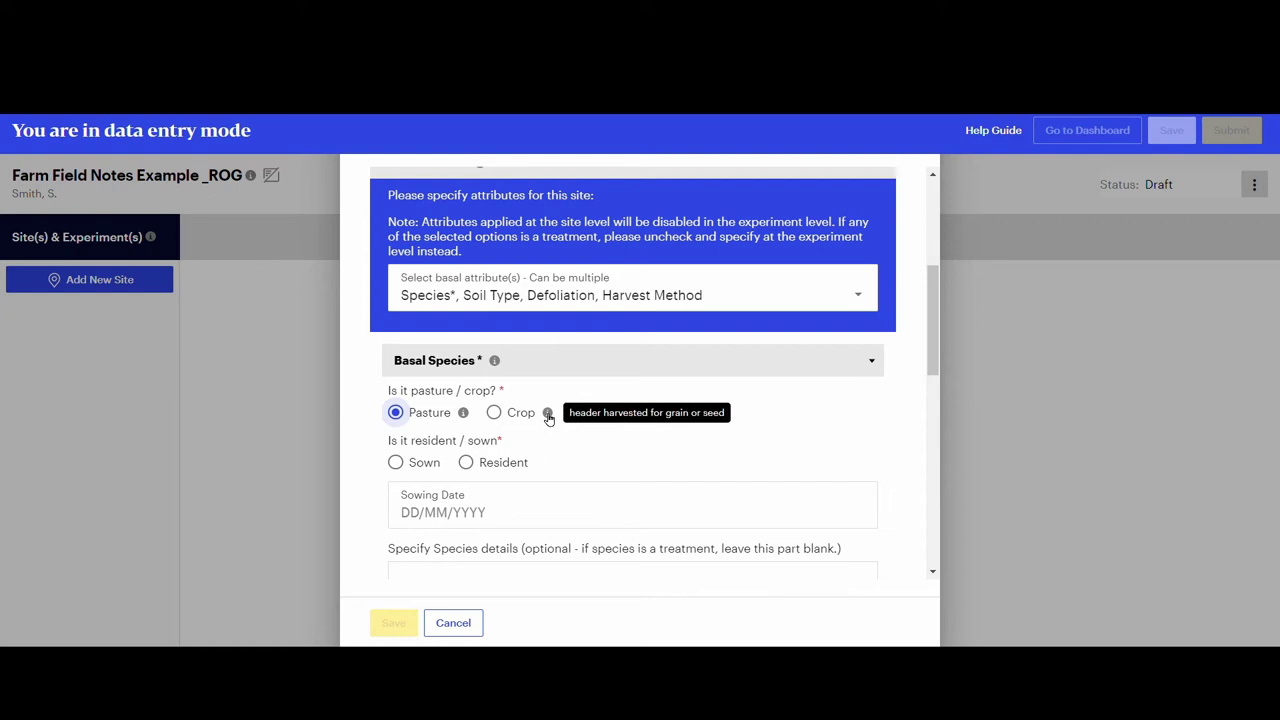
click(483, 472)
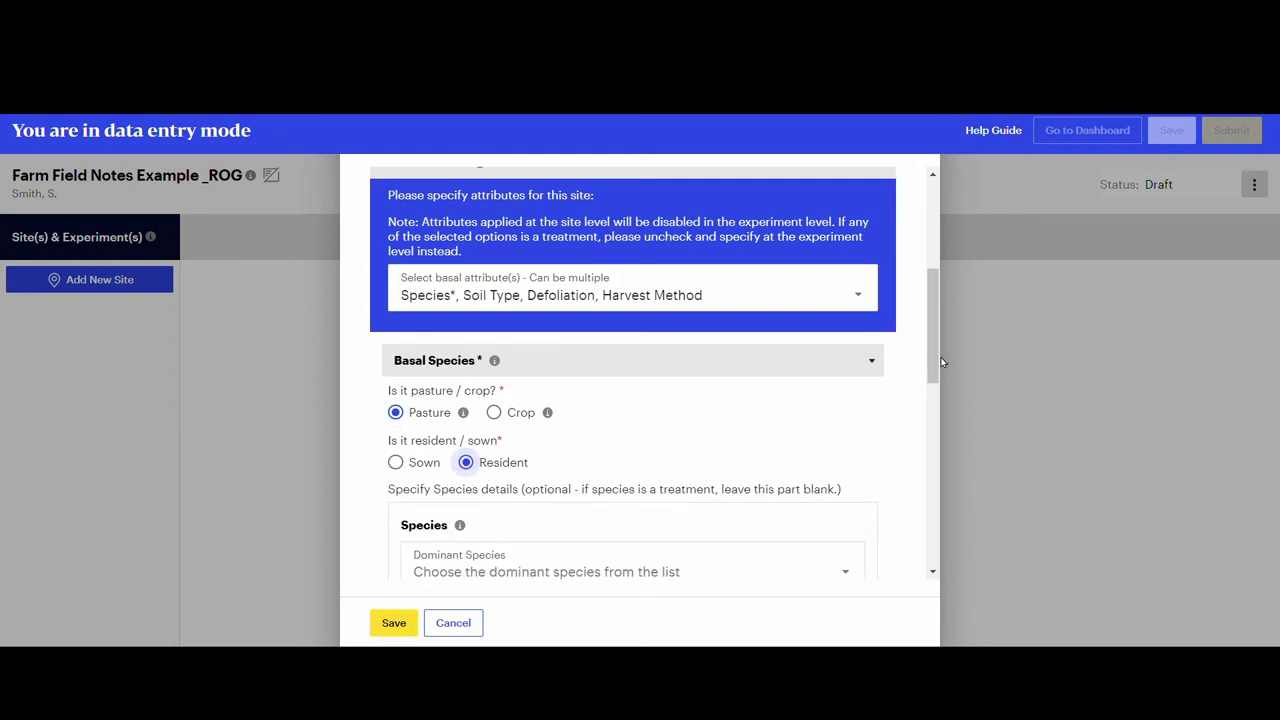
Set Perennial ryegrass as the dominant pasture species.
drag(935, 348, 946, 430)
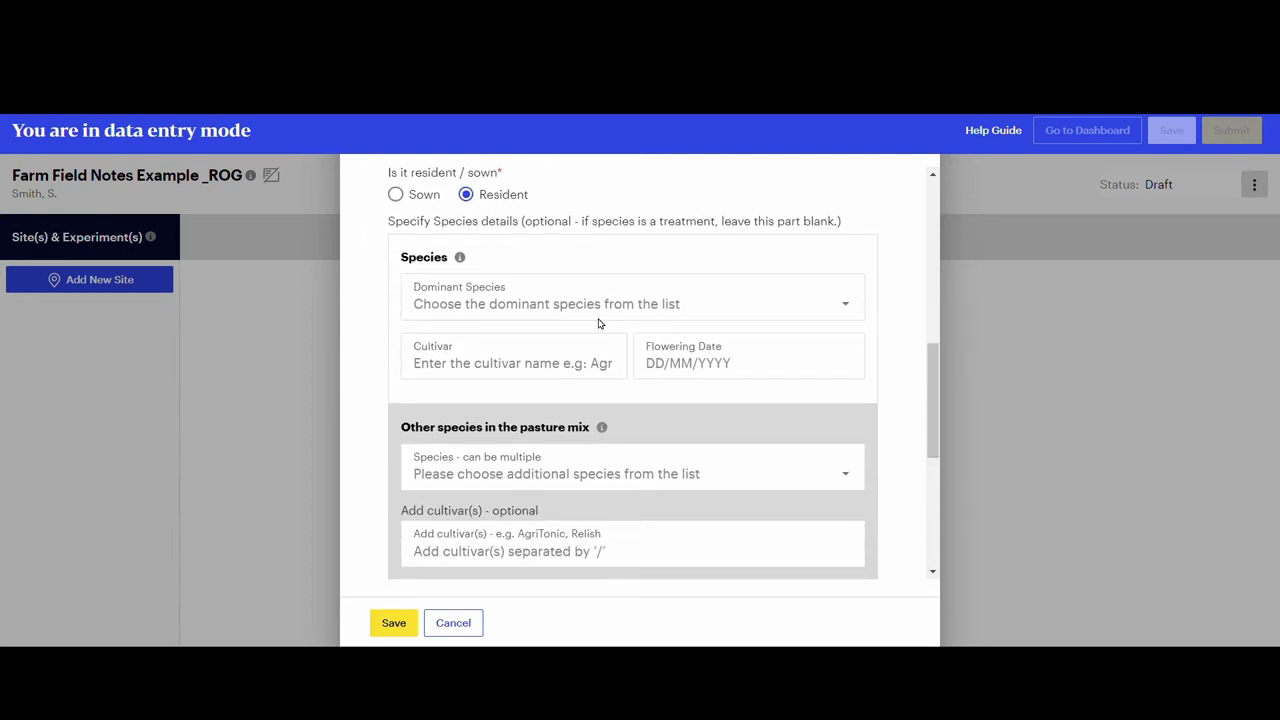
click(849, 314)
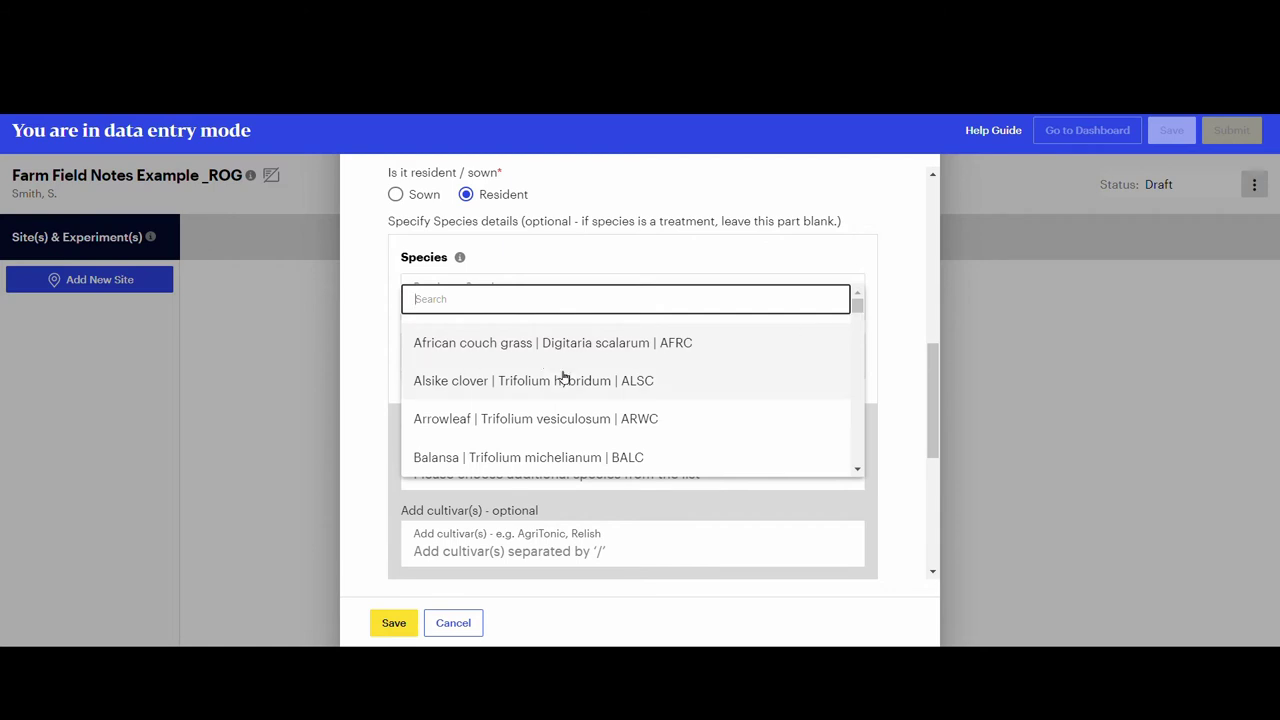
drag(857, 303, 857, 393)
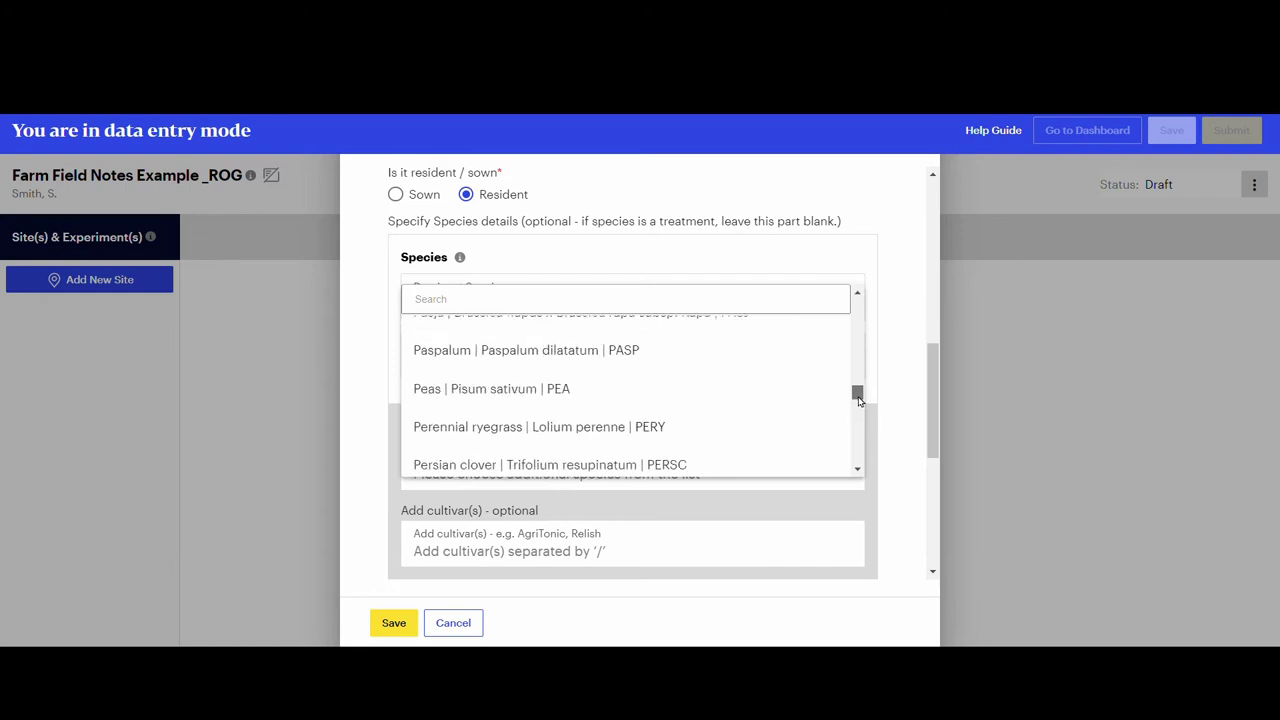
click(534, 432)
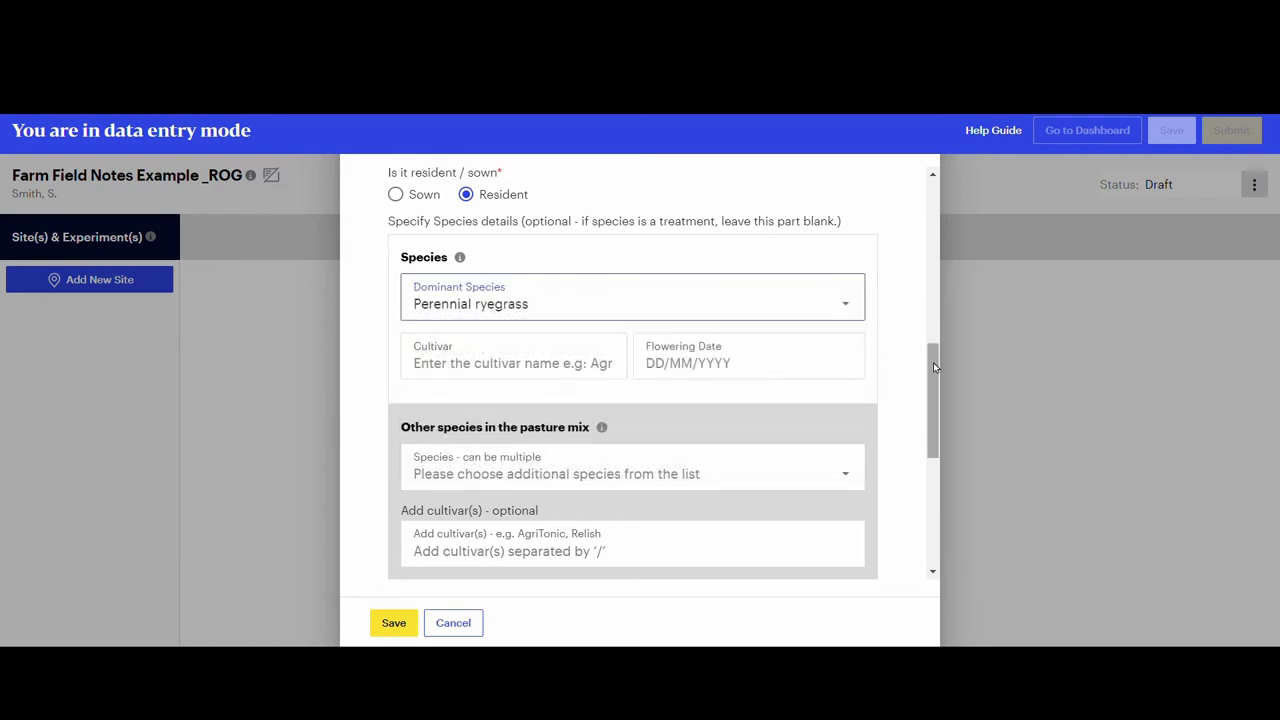
Add Kikuyu to the other species in the pasture mix.
scroll(933, 362, down, 2)
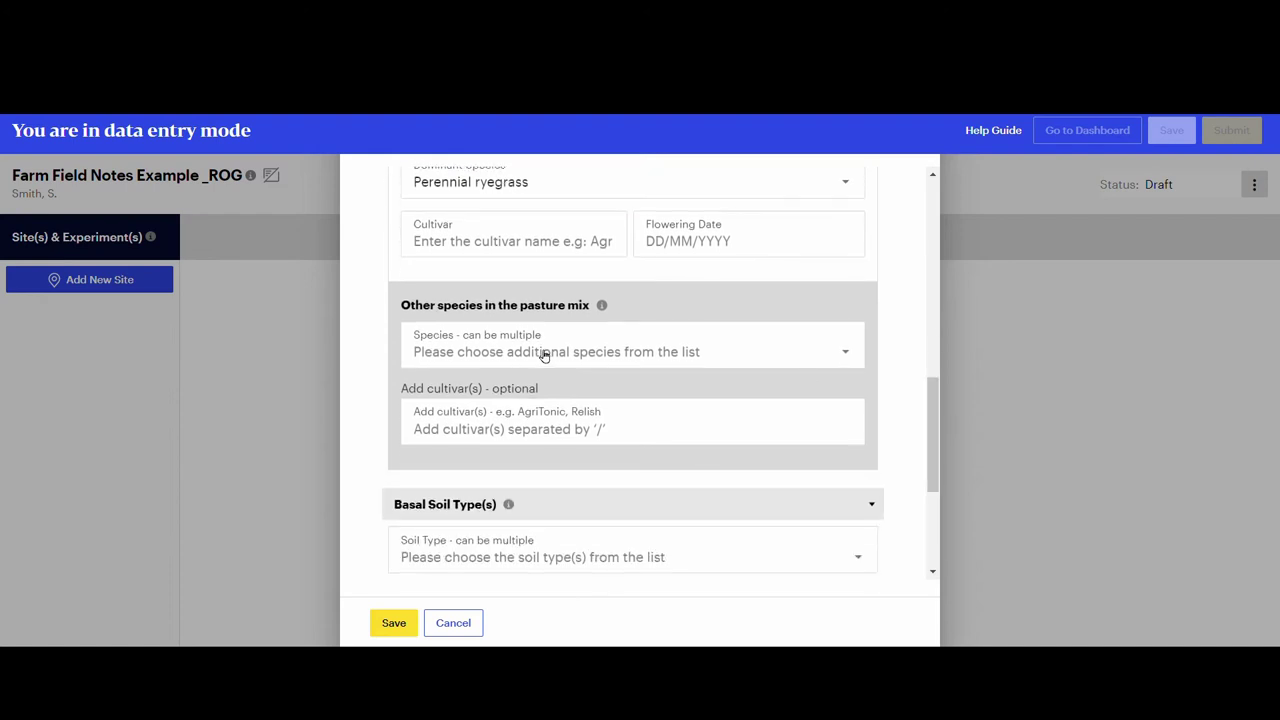
click(611, 356)
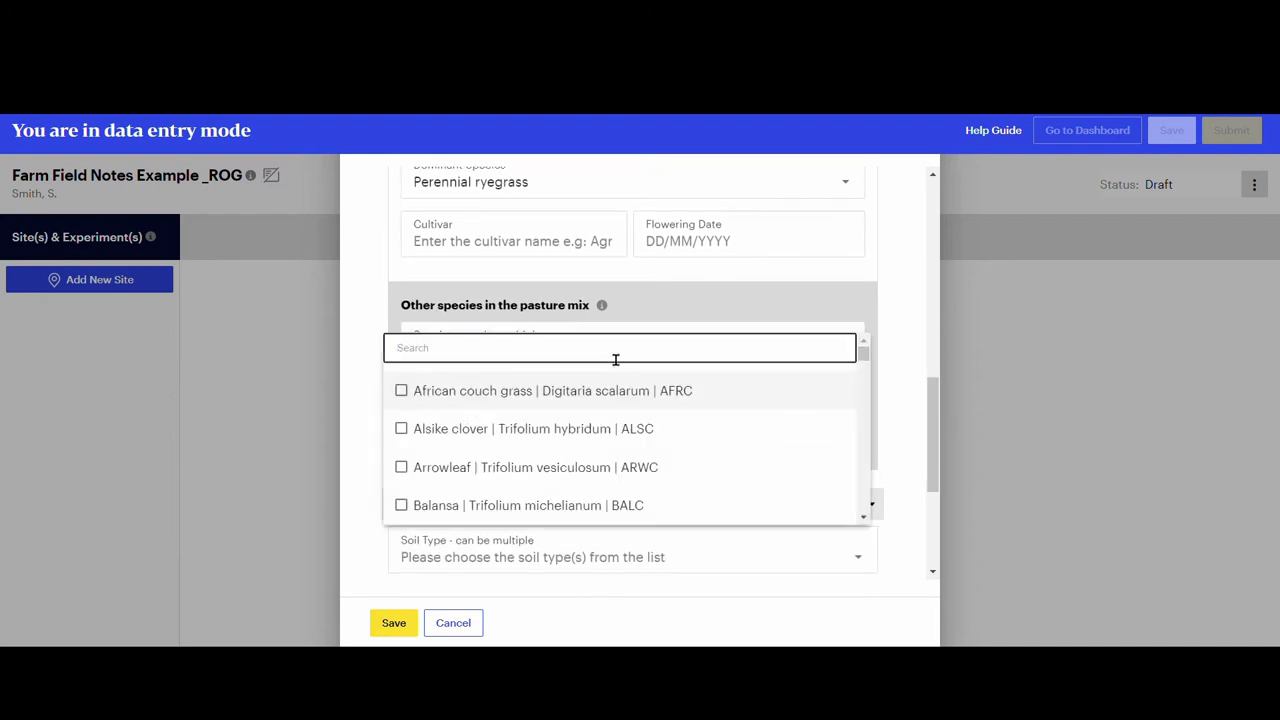
text(Ki)
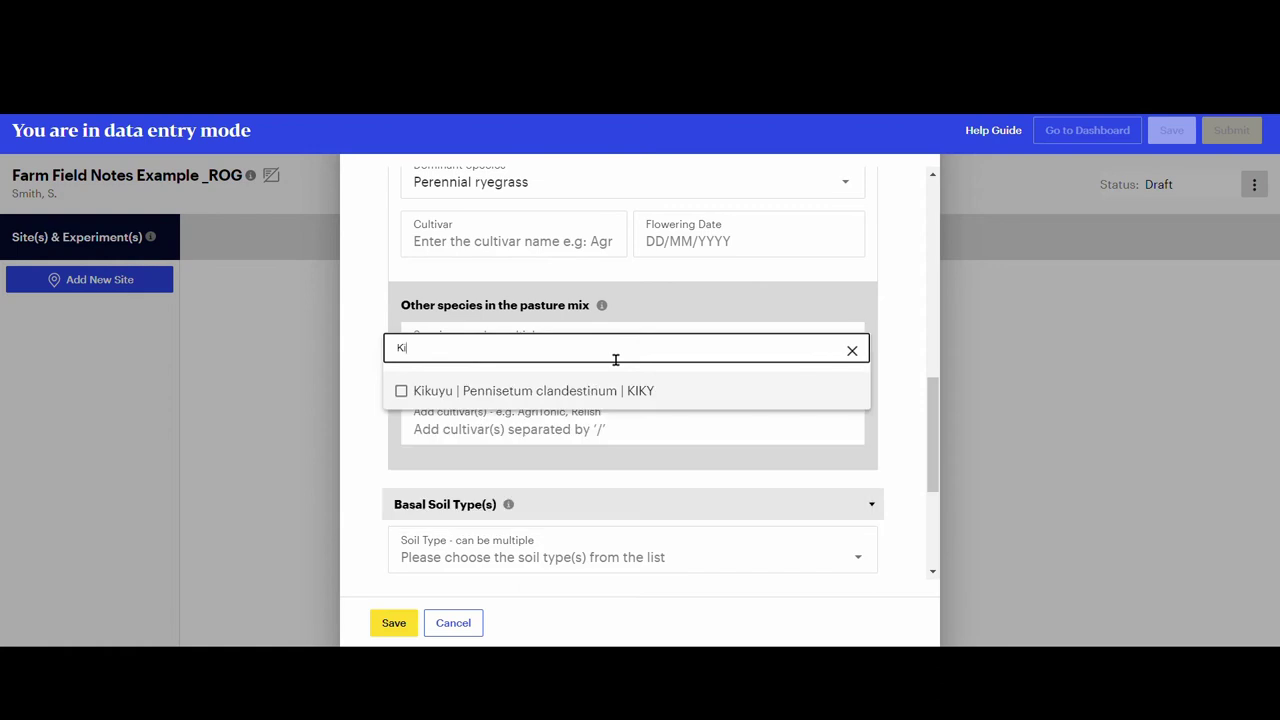
click(410, 395)
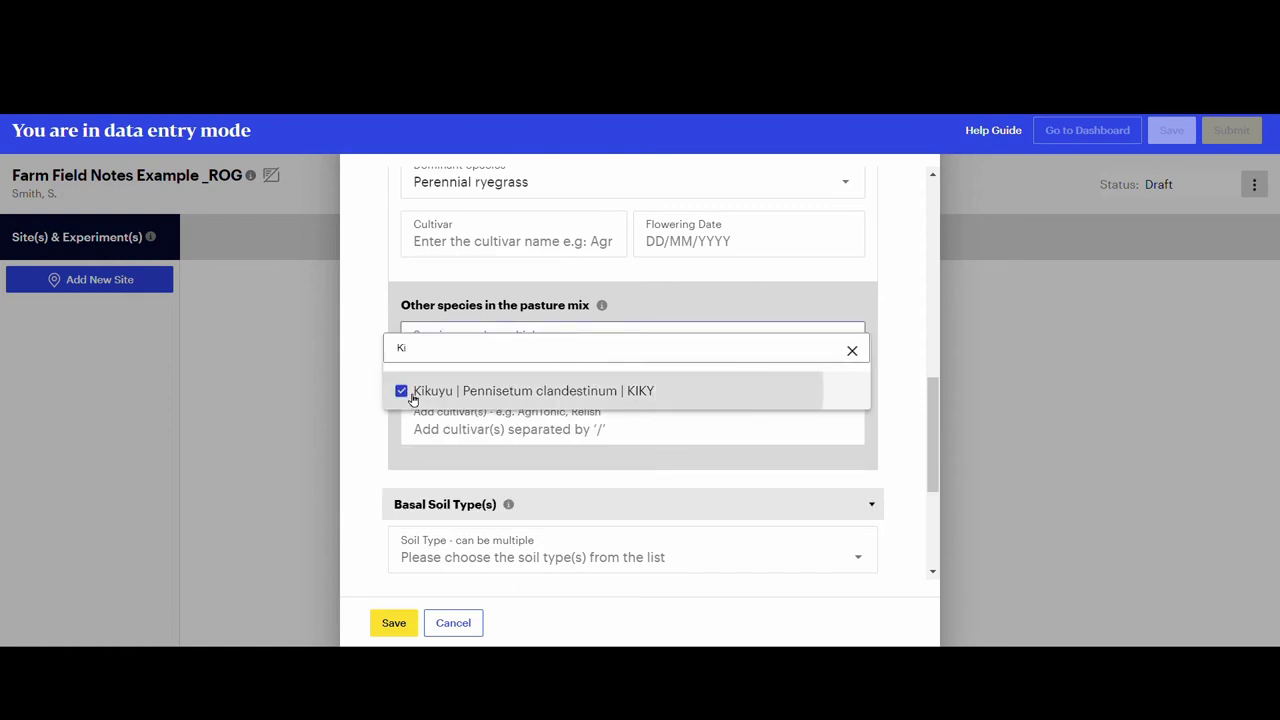
click(906, 393)
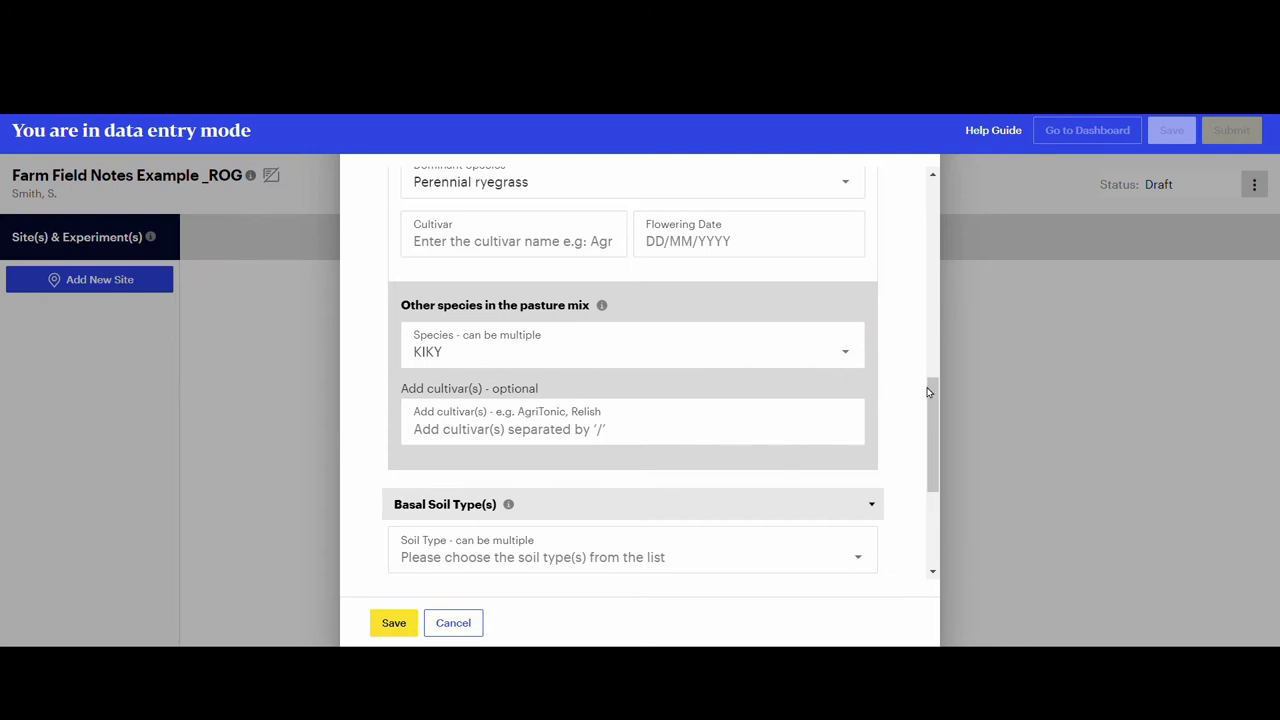
Search the soil type list for clay, then clear it and leave soil type unchosen.
scroll(928, 392, down, 3)
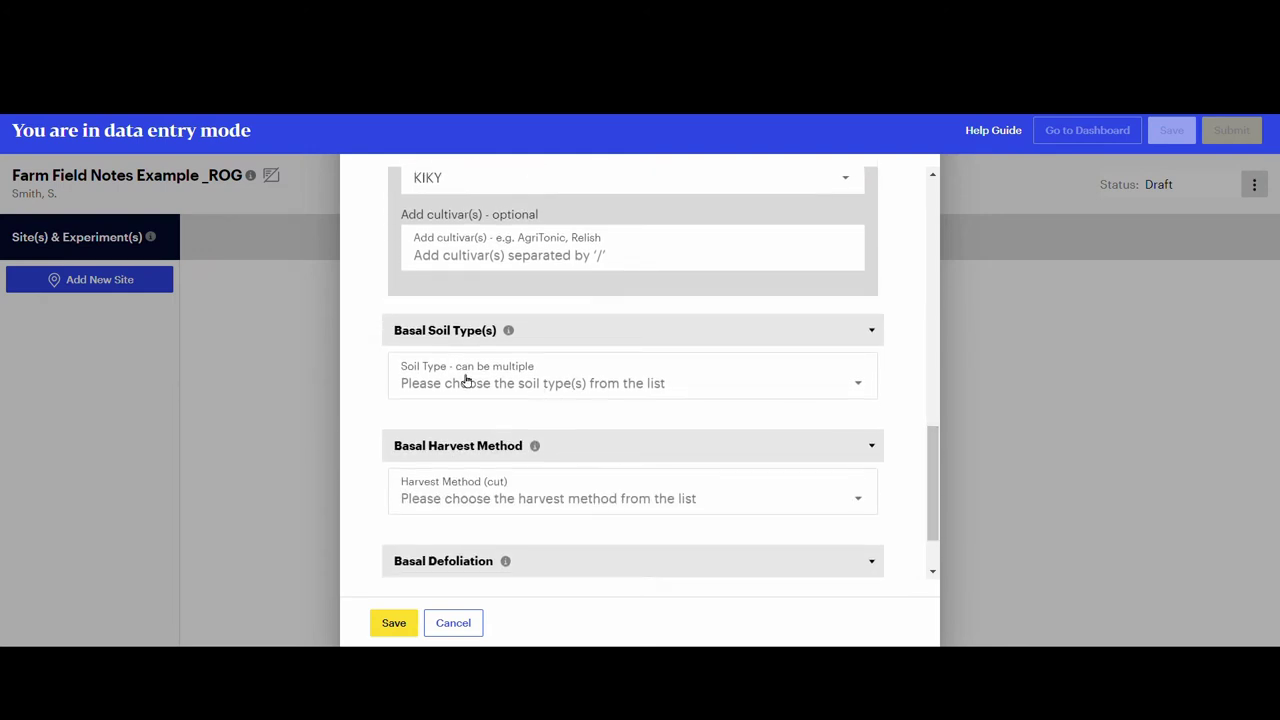
click(864, 390)
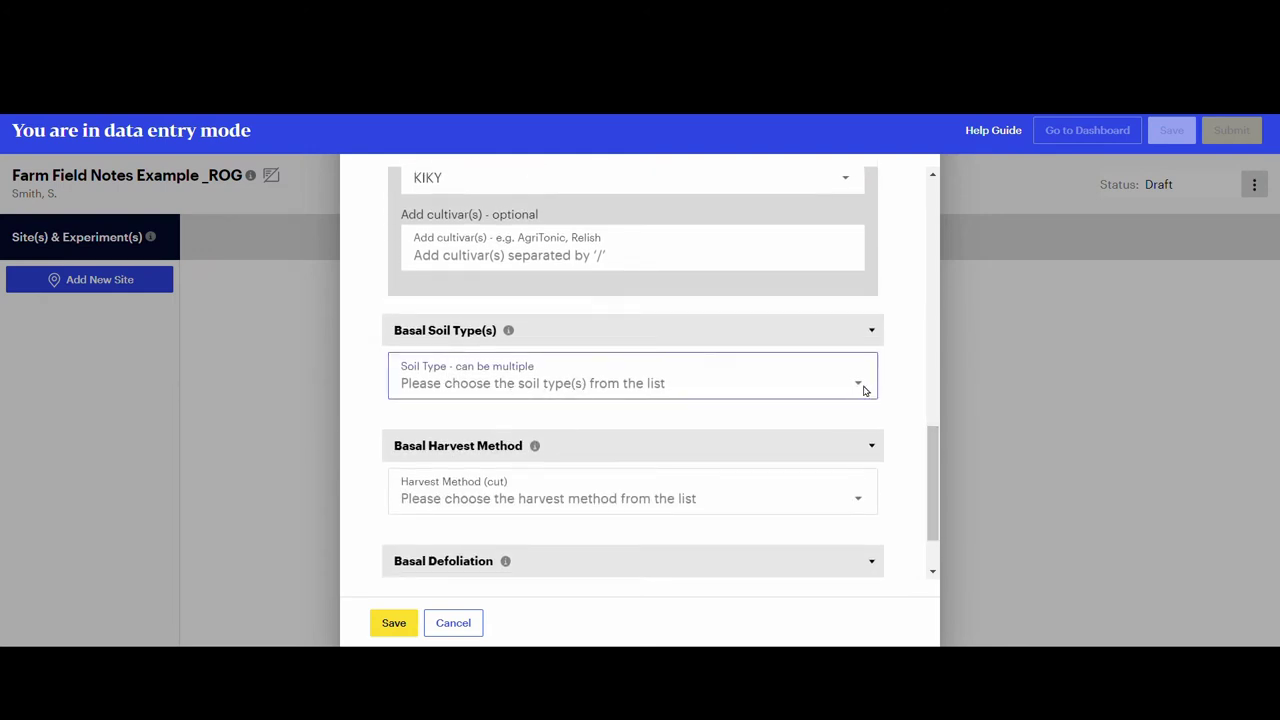
text(d)
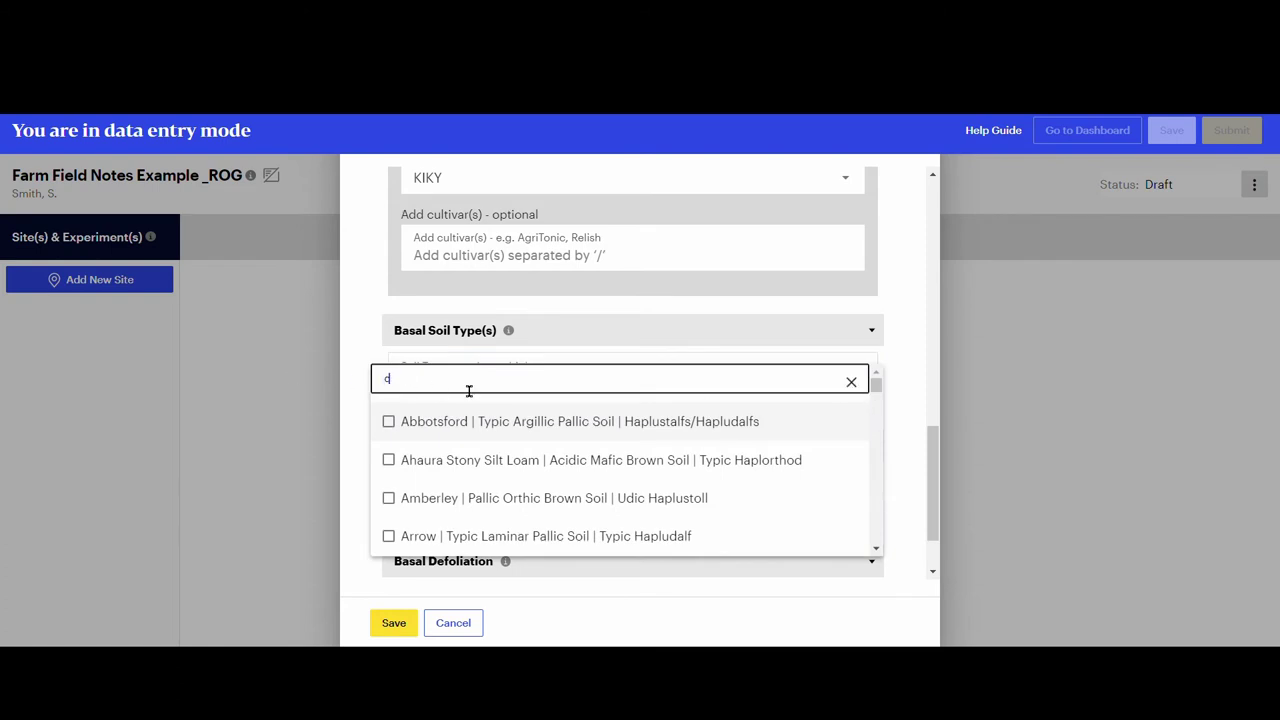
text(lay)
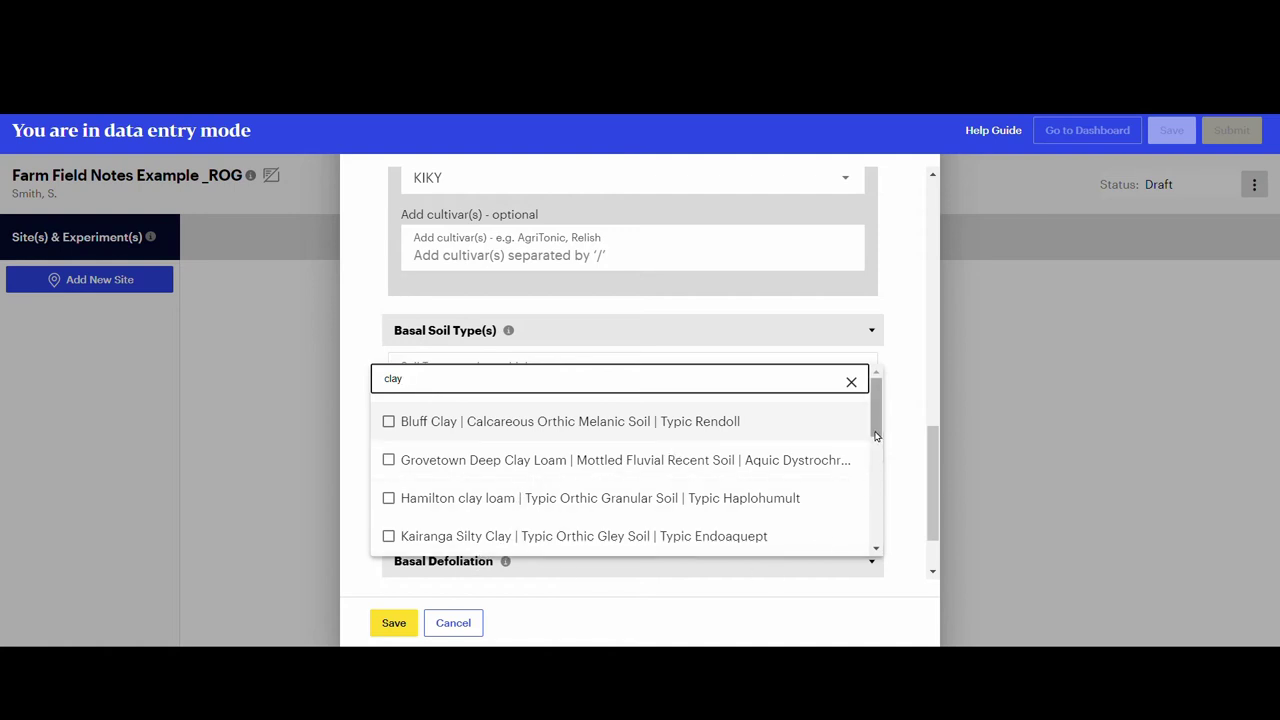
drag(878, 424, 586, 434)
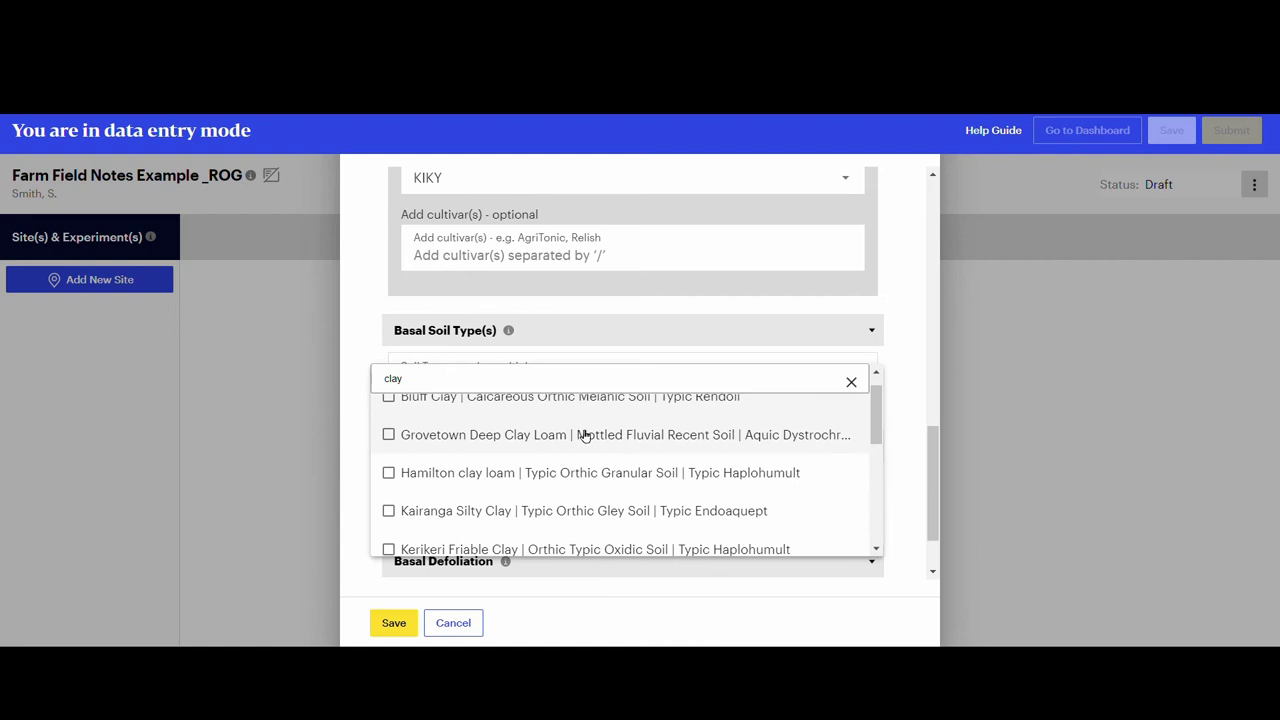
click(851, 381)
click(908, 424)
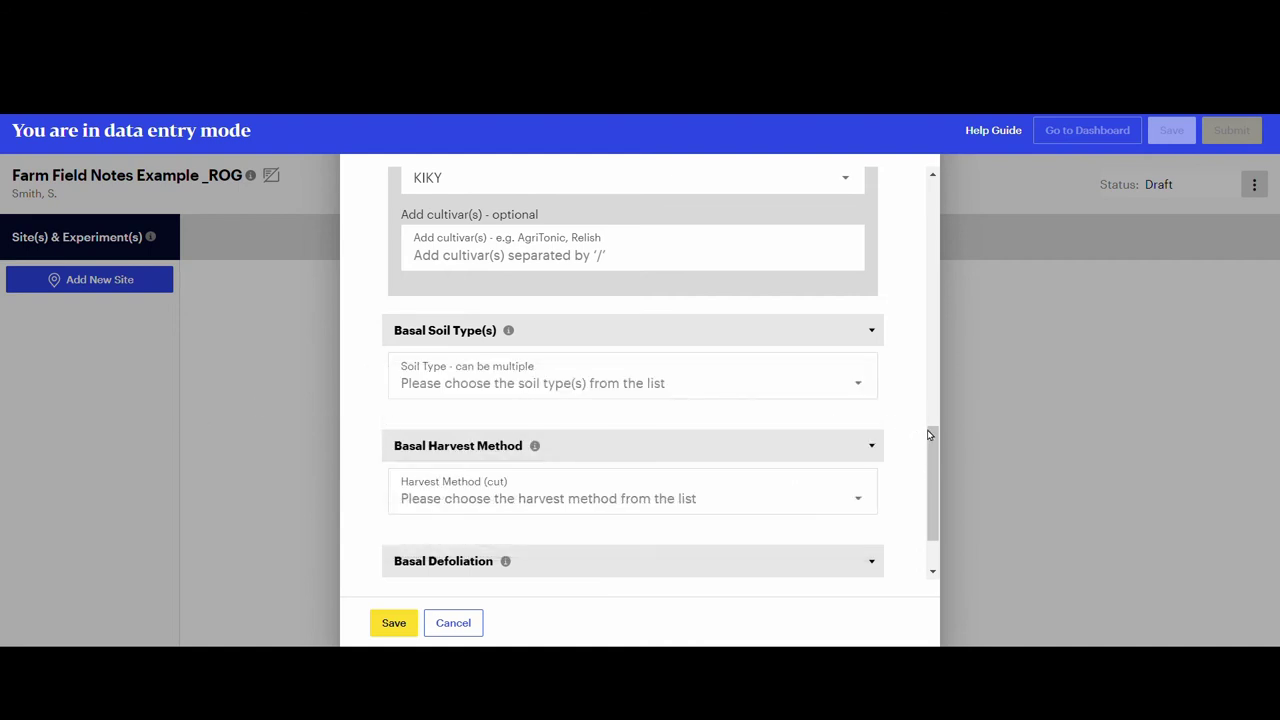
Set the harvest method to Cage cuts and the defoliation method to 'Grazed by sheep'.
scroll(929, 435, down, 2)
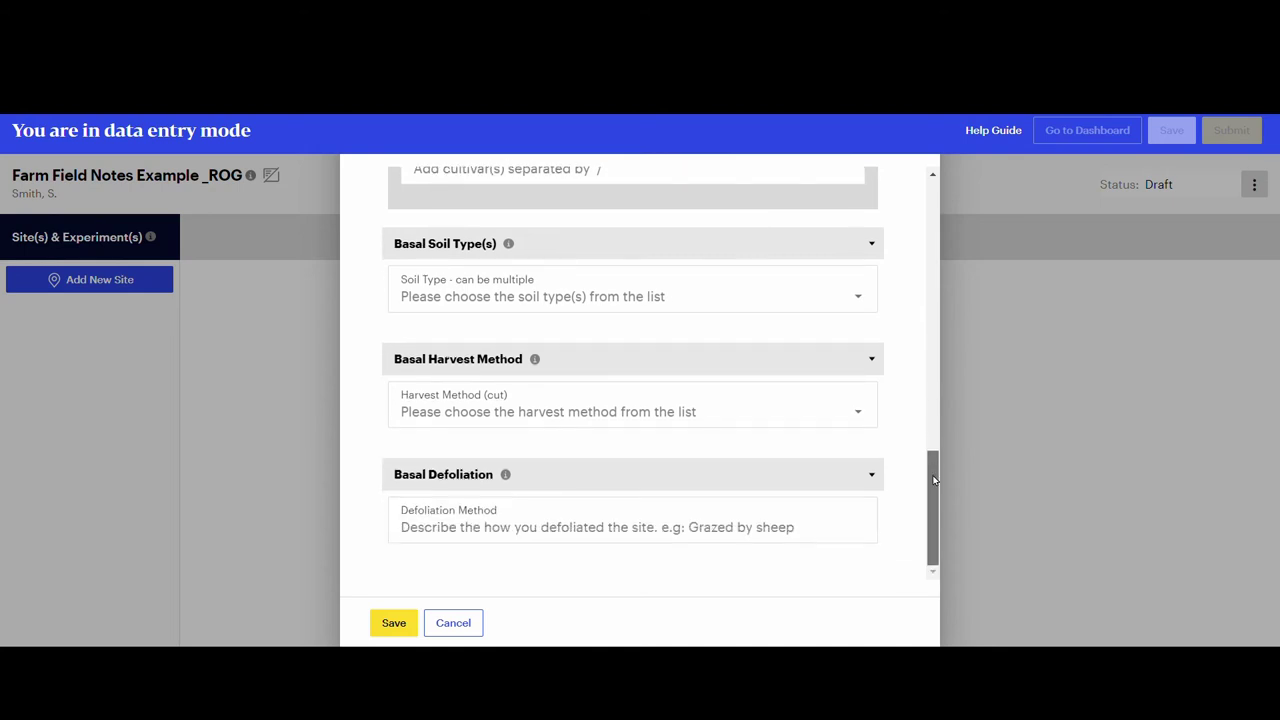
click(863, 415)
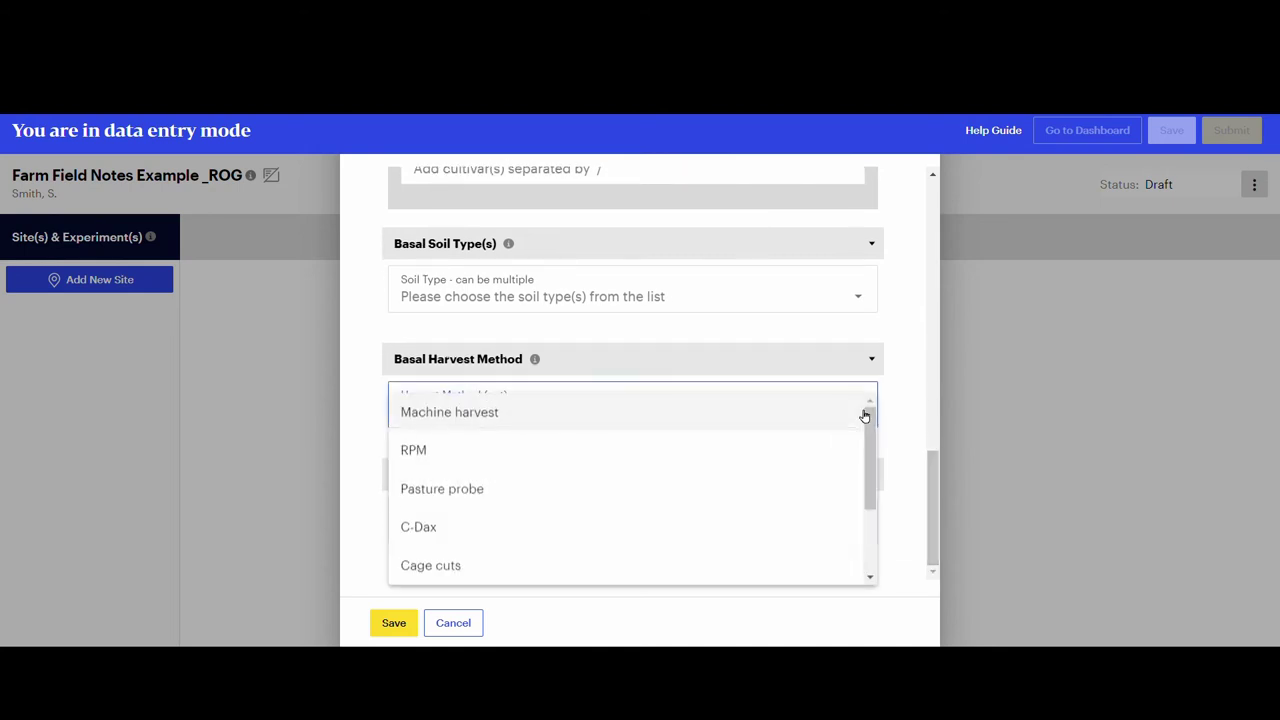
click(463, 566)
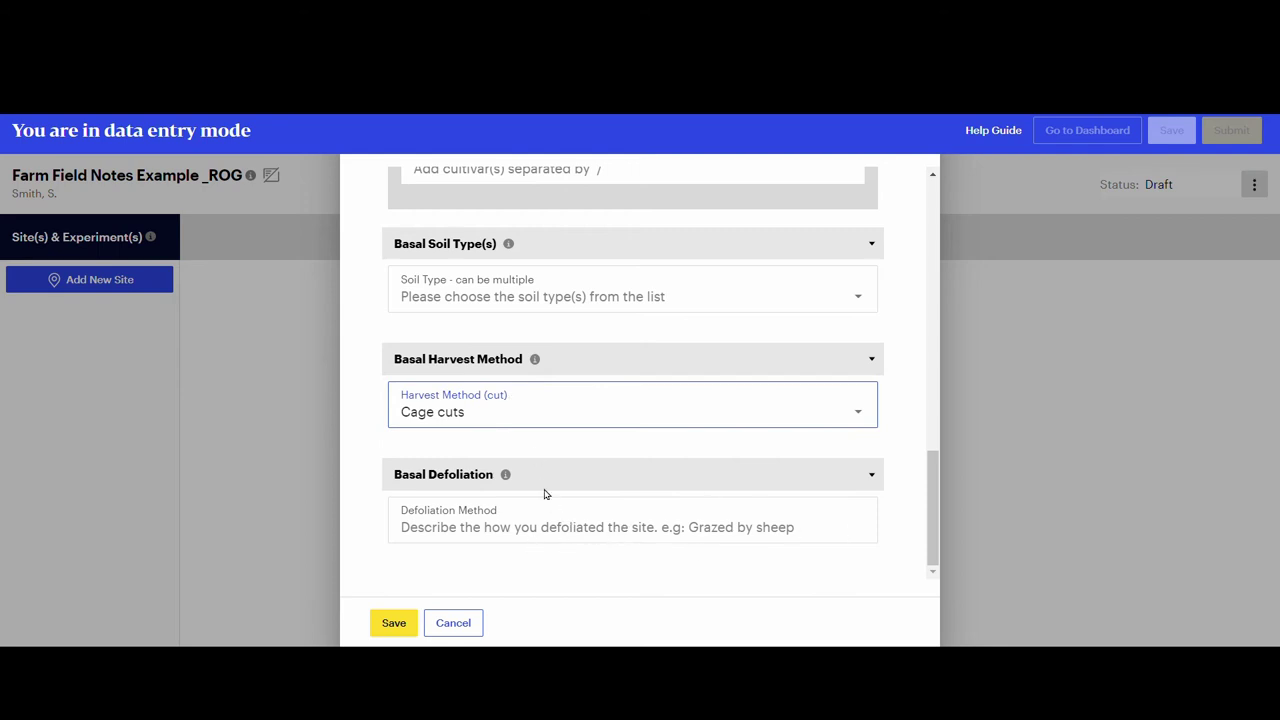
mouse_move(511, 482)
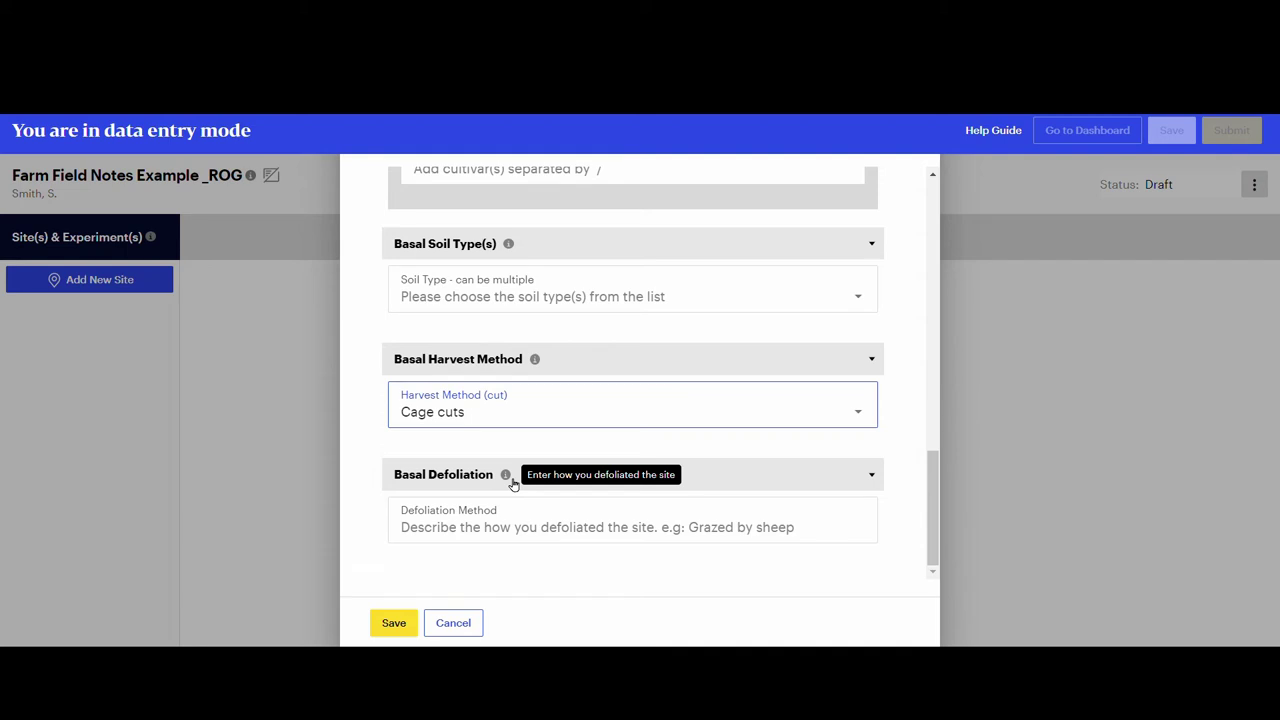
click(506, 533)
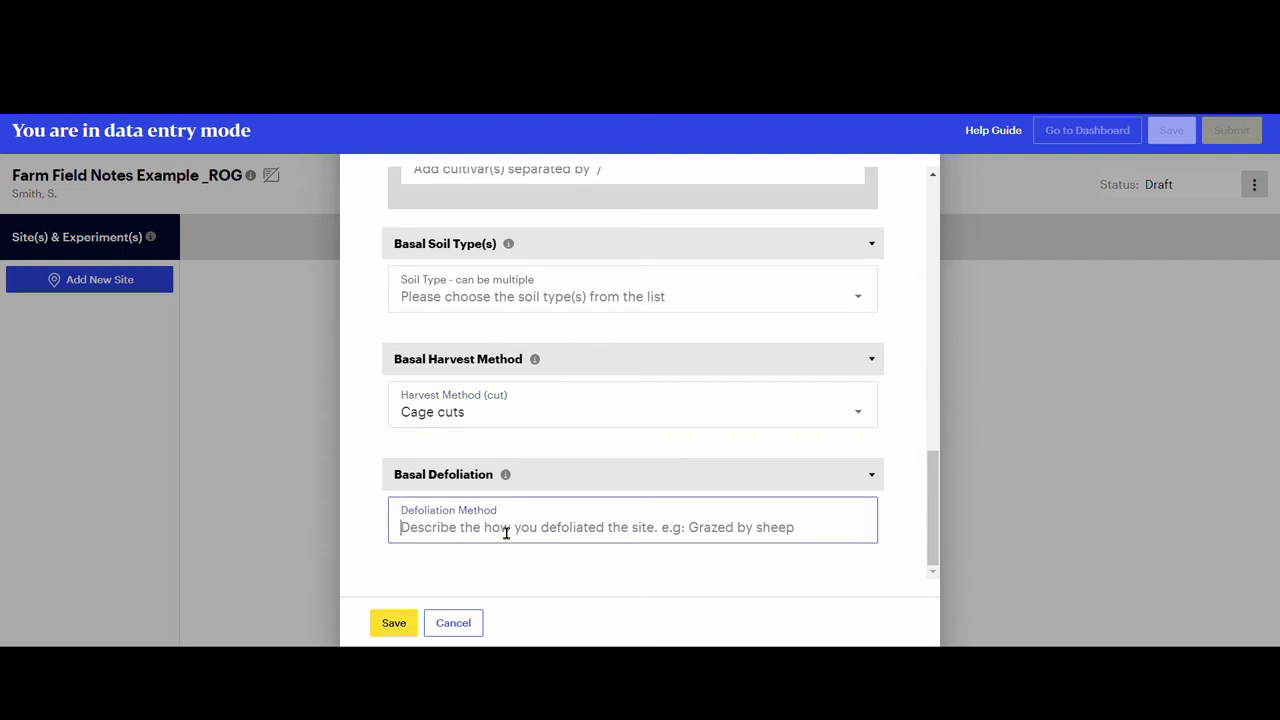
text(Grazed)
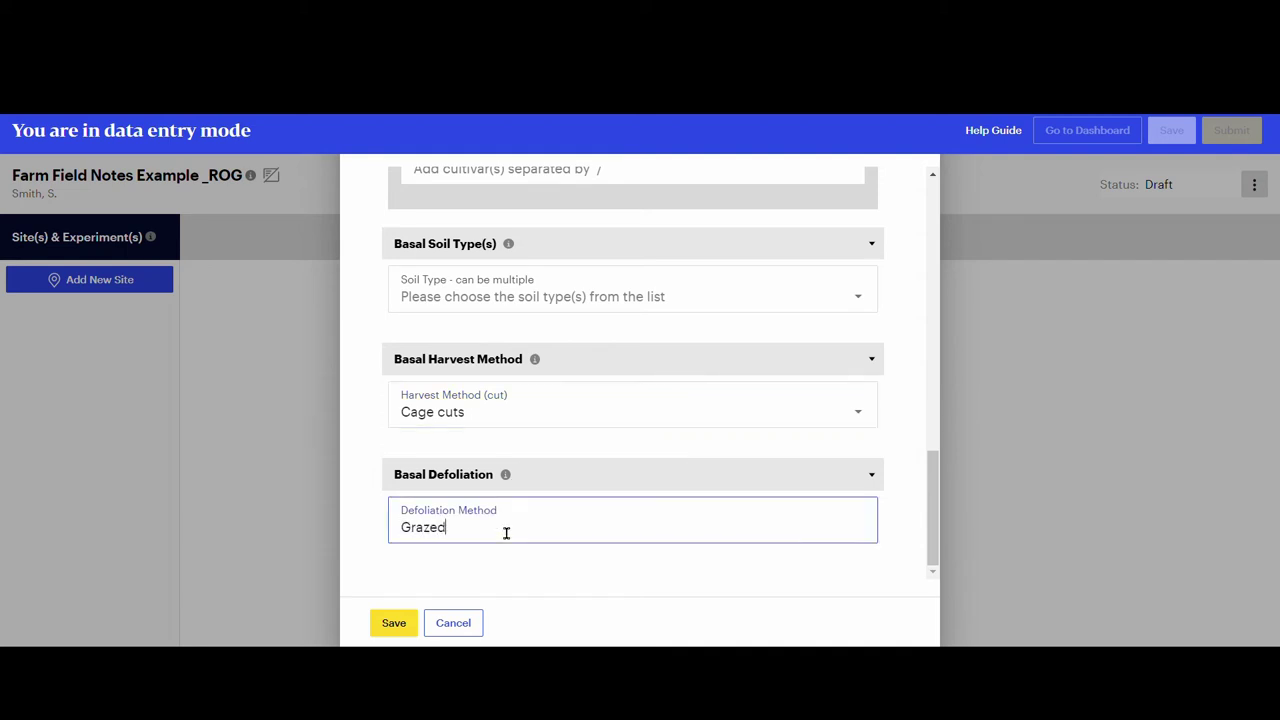
text( by sheep)
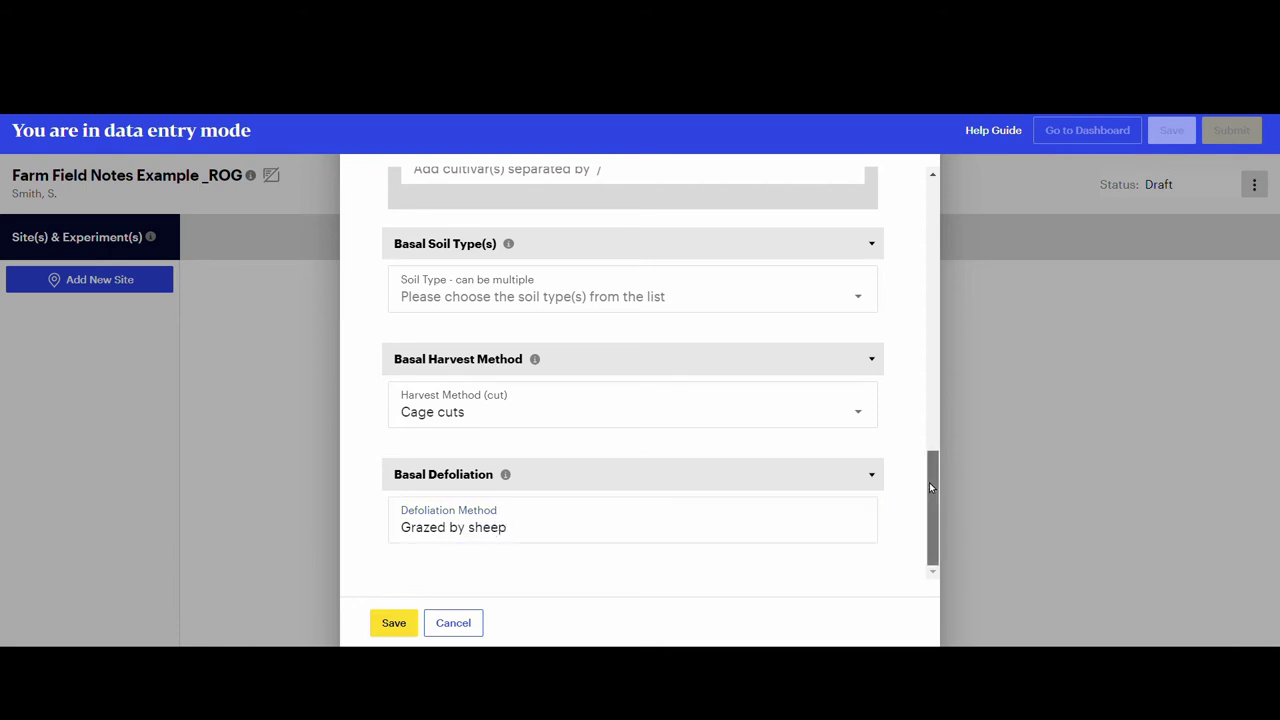
drag(929, 482, 921, 441)
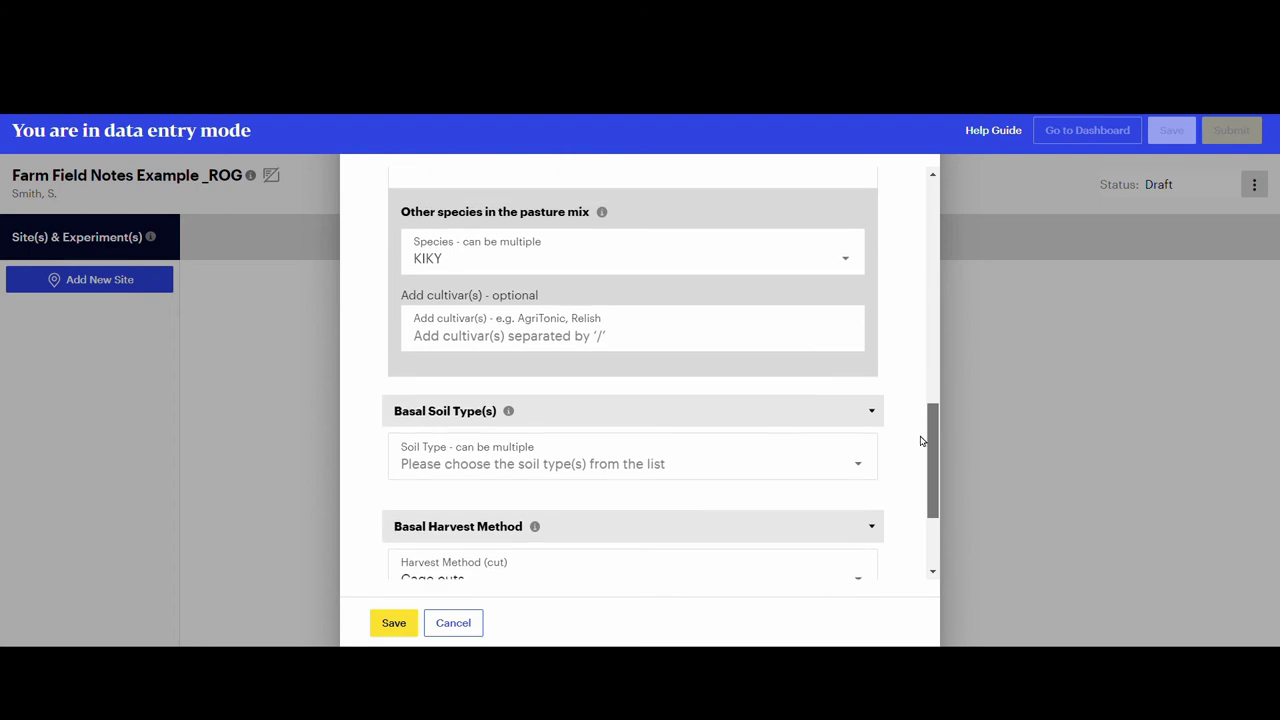
Review the completed site form and save Site 1 - Hill.
mouse_move(510, 417)
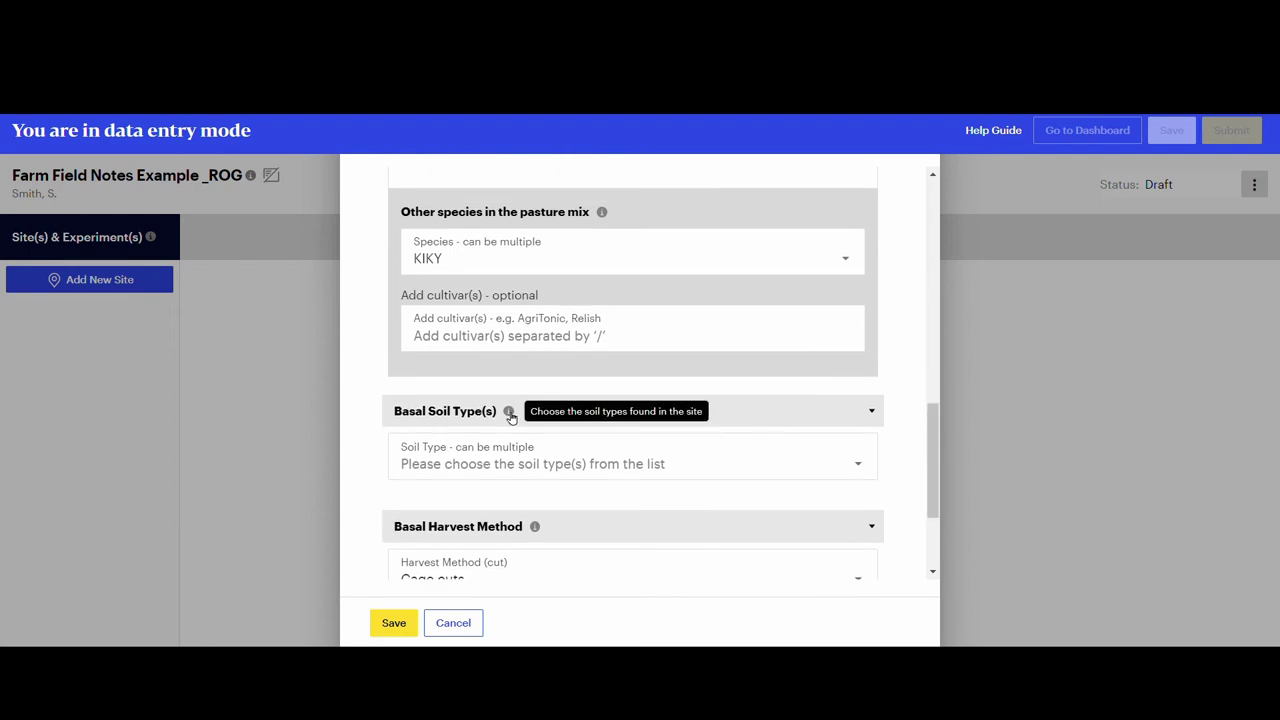
mouse_move(541, 530)
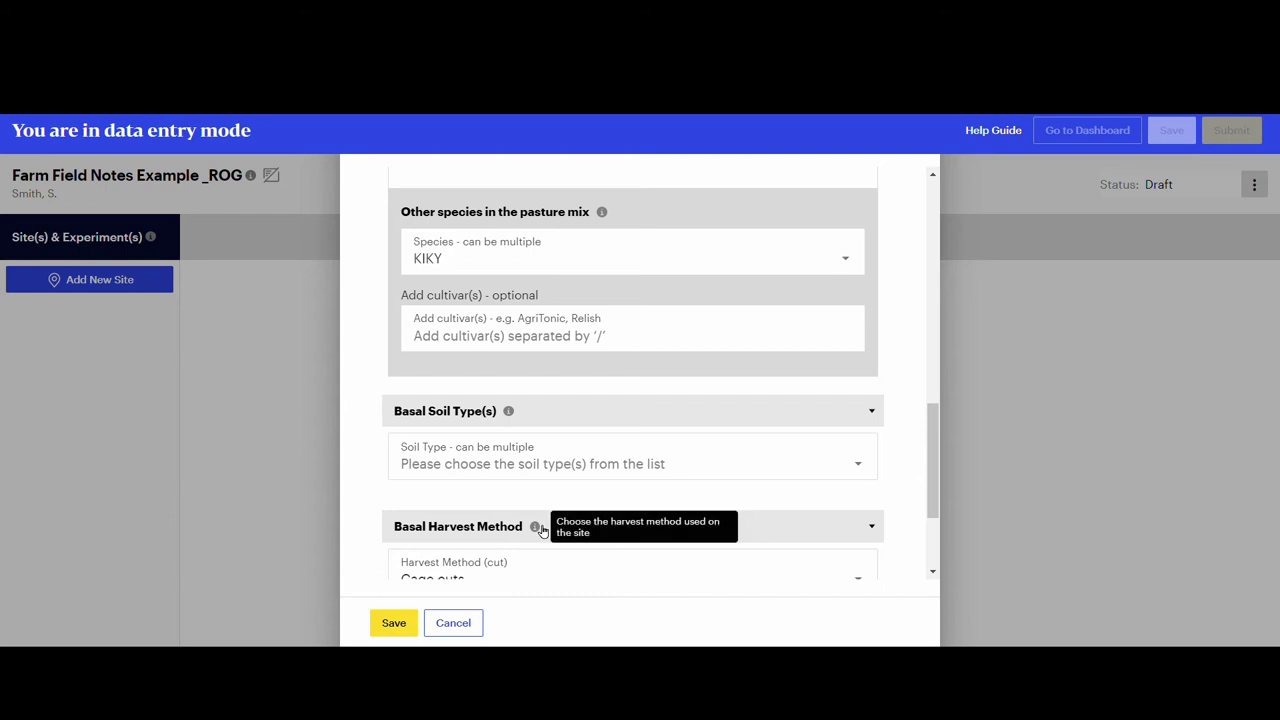
scroll(889, 463, up, 5)
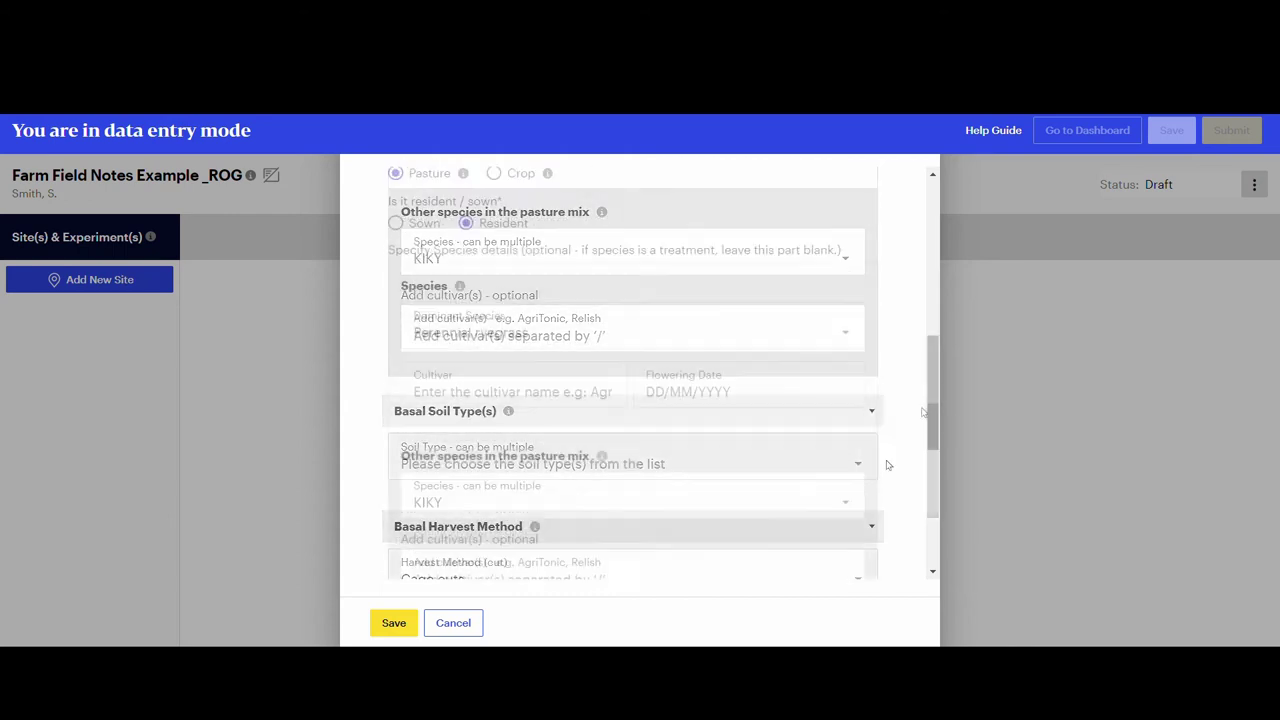
scroll(919, 355, up, 1)
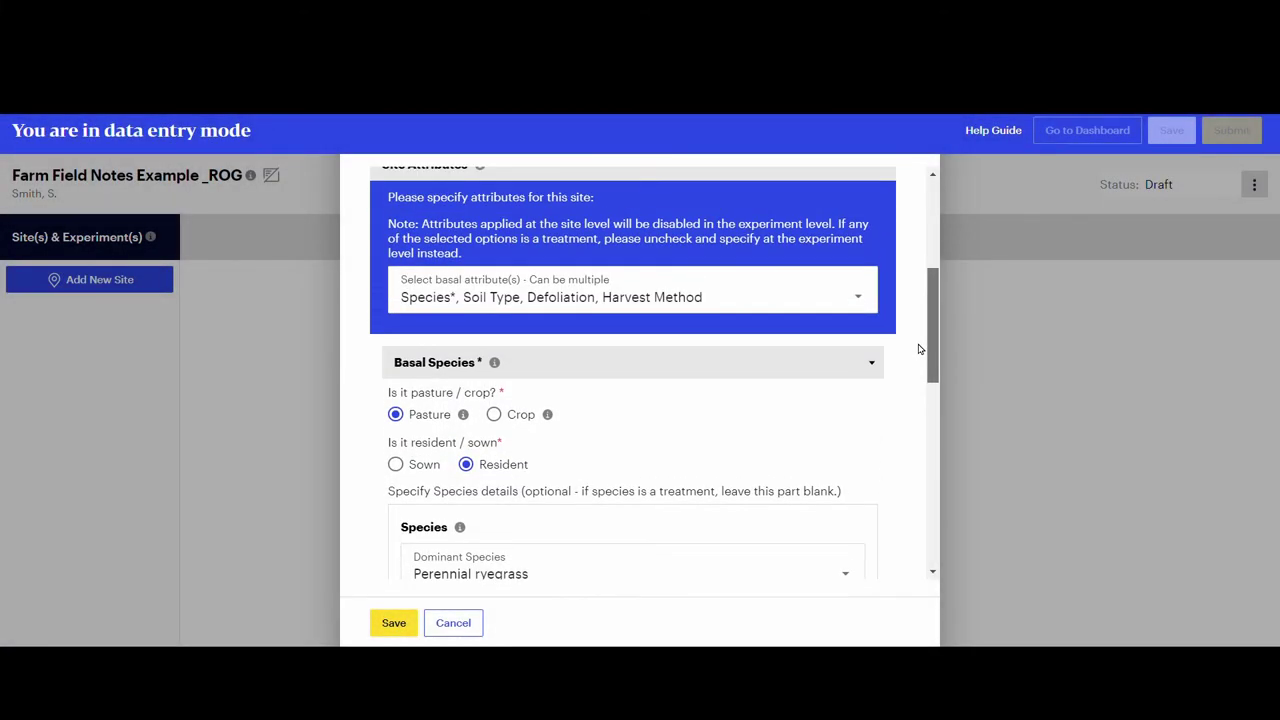
scroll(919, 348, down, 10)
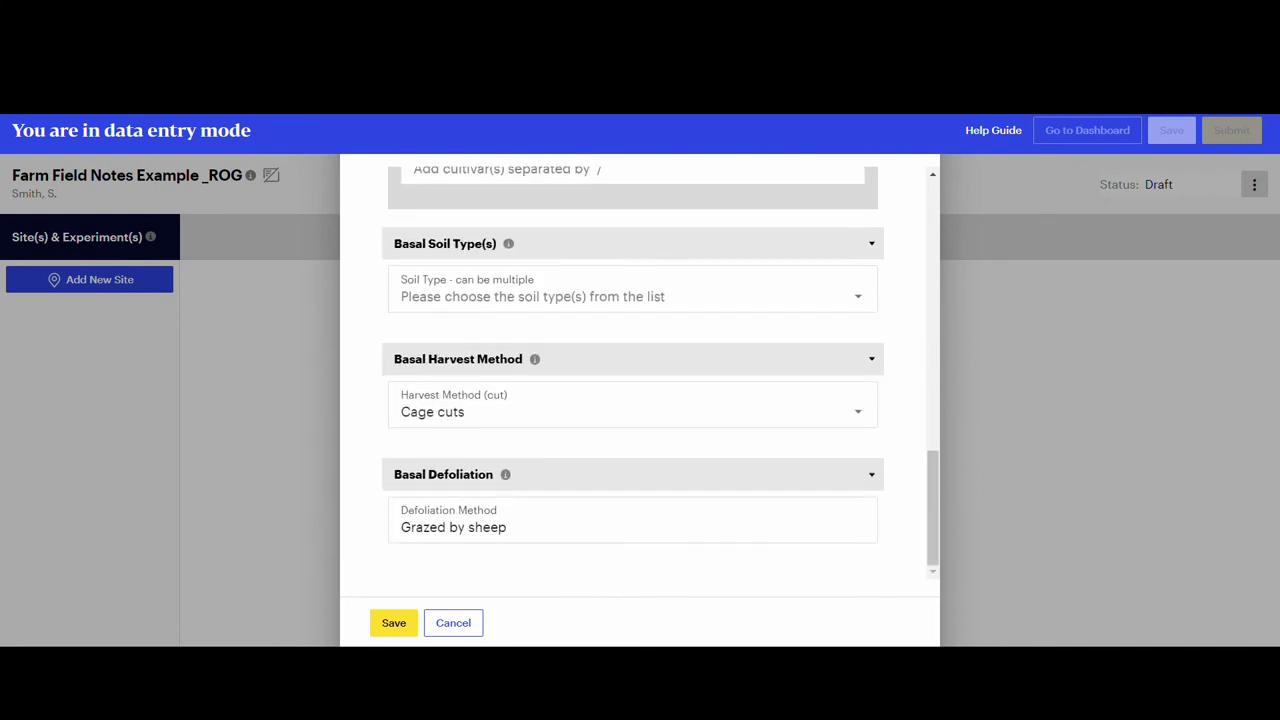
click(386, 623)
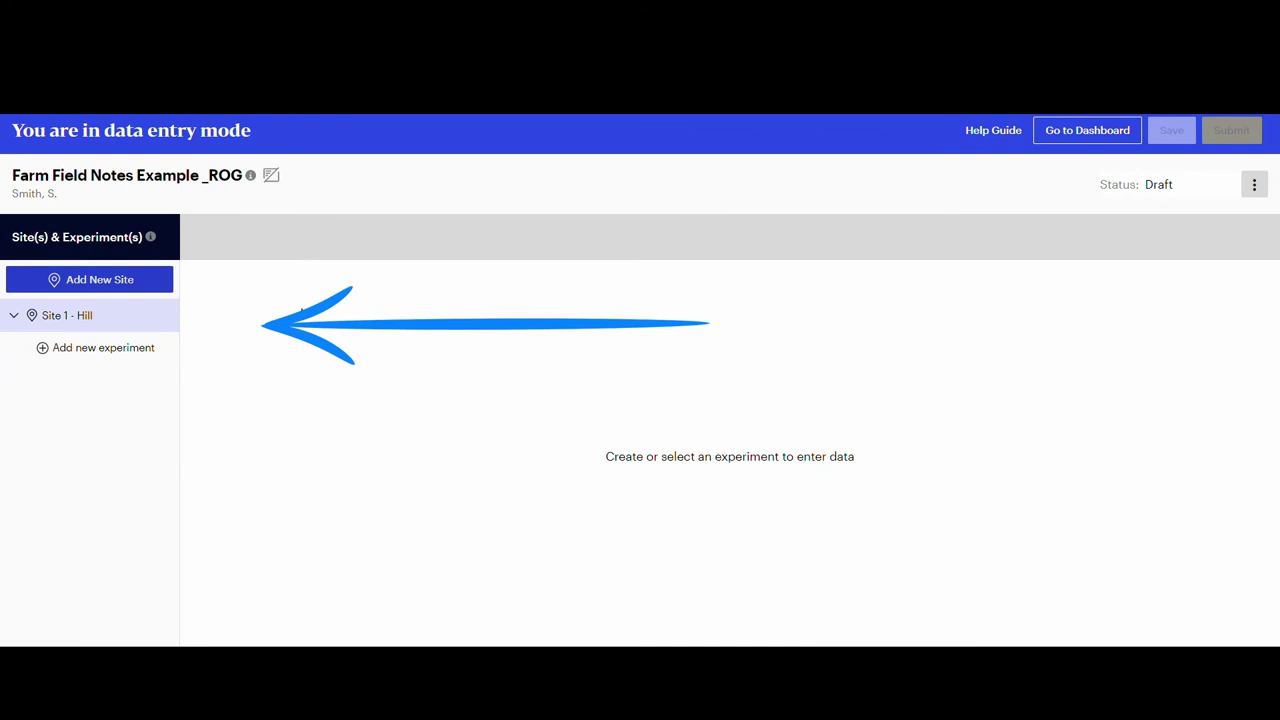
Reopen Site 1 - Hill's details and check its harvest method.
mouse_move(163, 318)
click(172, 317)
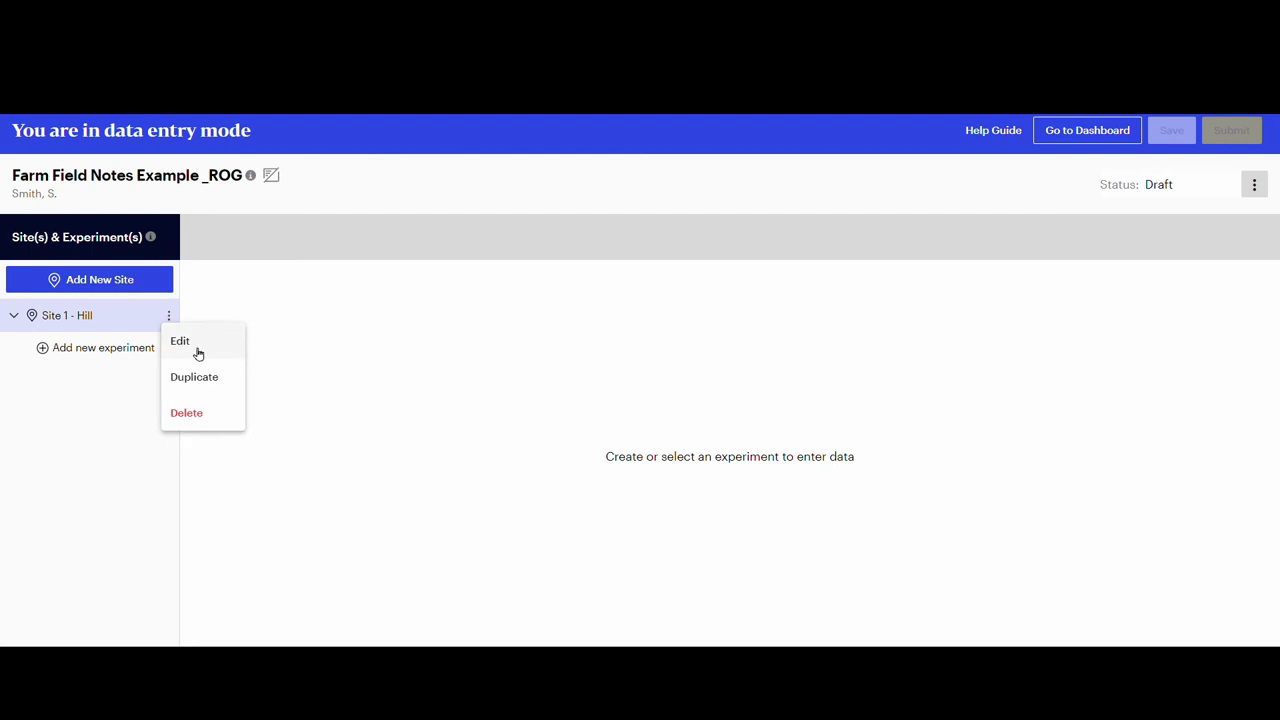
click(197, 353)
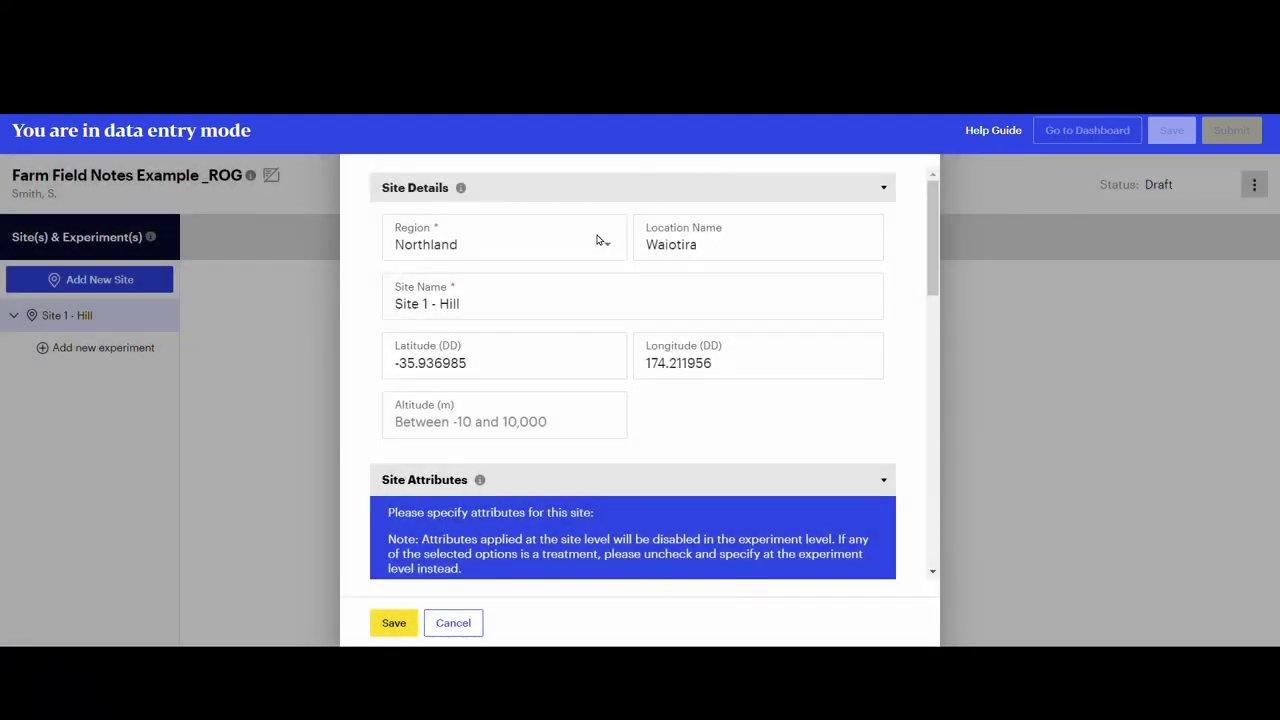
click(550, 437)
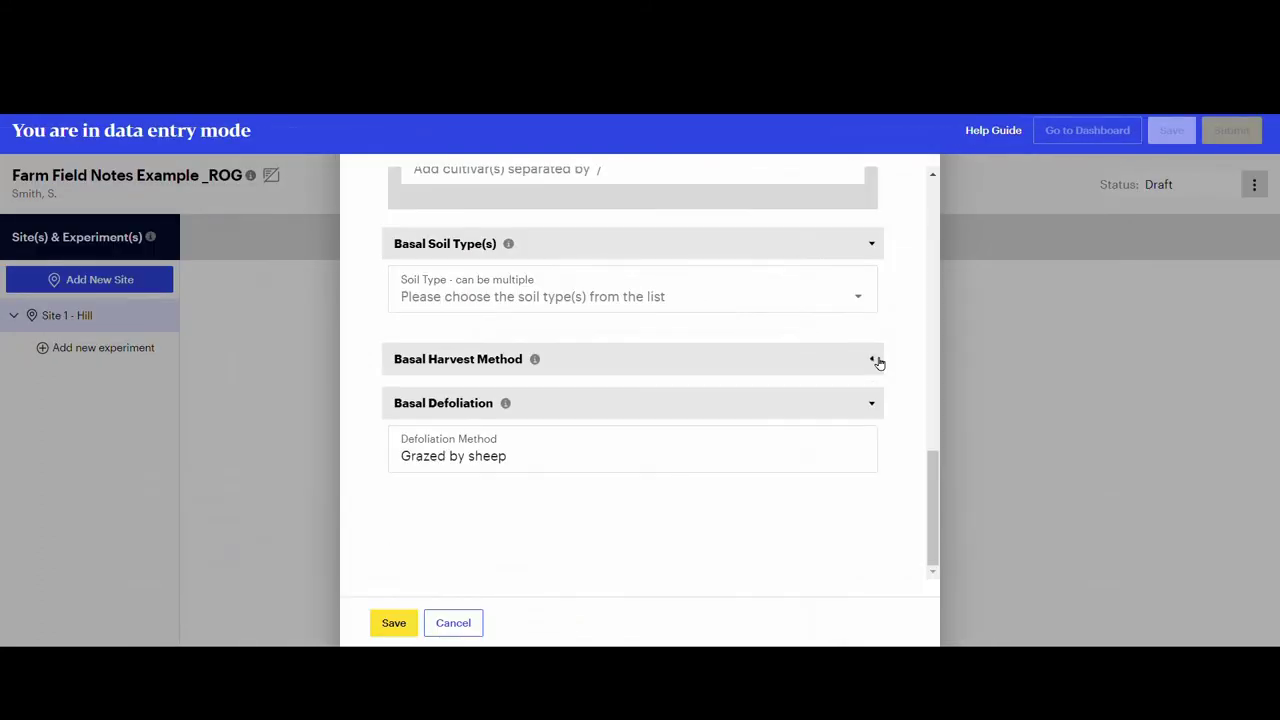
click(875, 360)
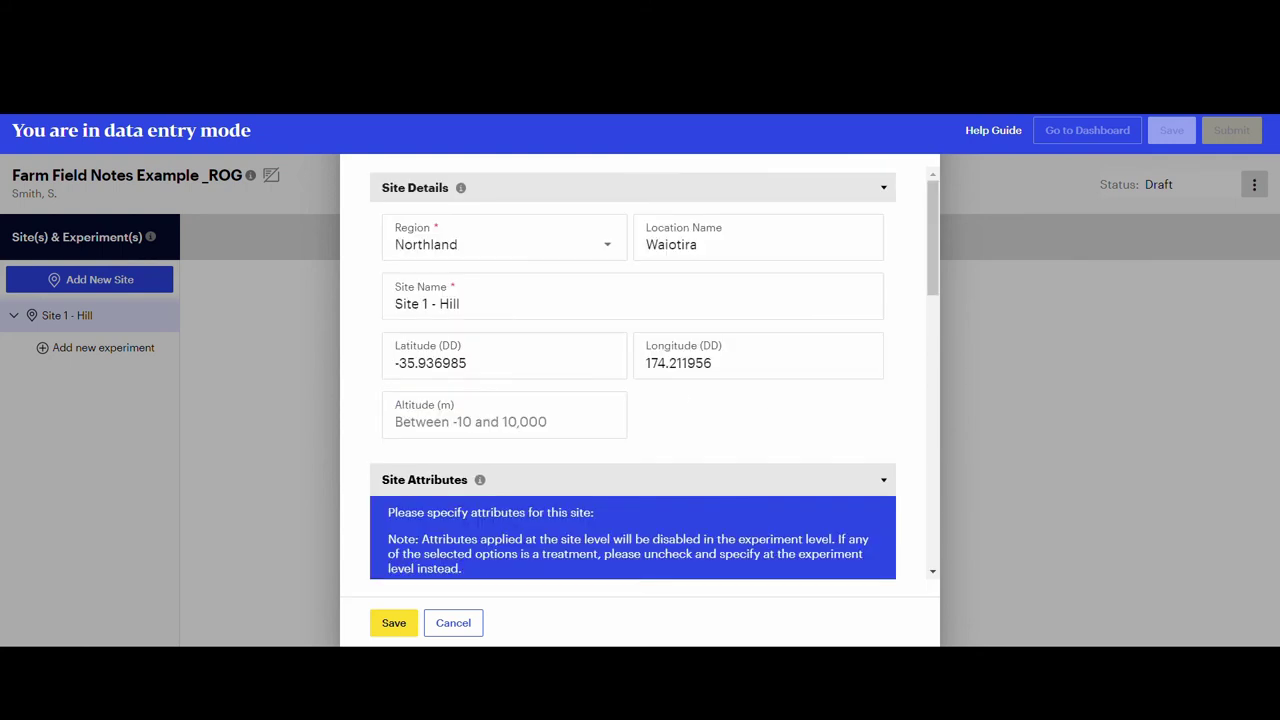
Cancel the site form without keeping changes, confirming the prompt.
click(394, 623)
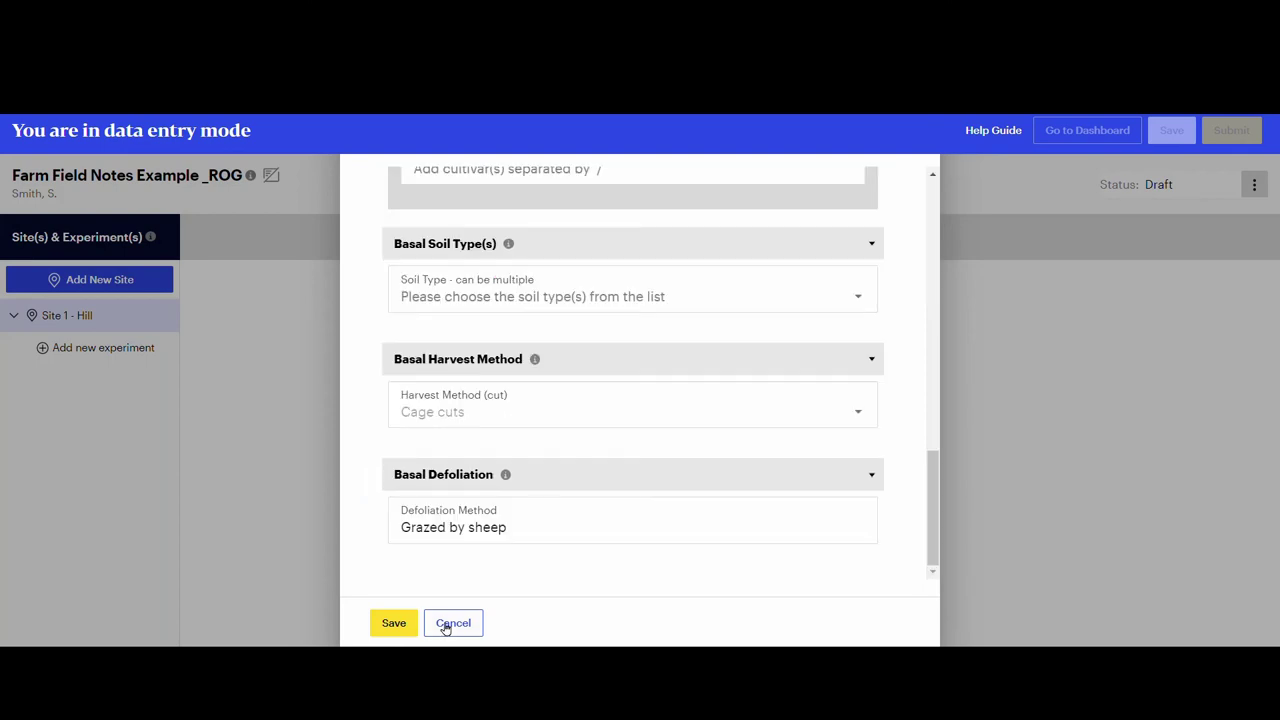
click(451, 623)
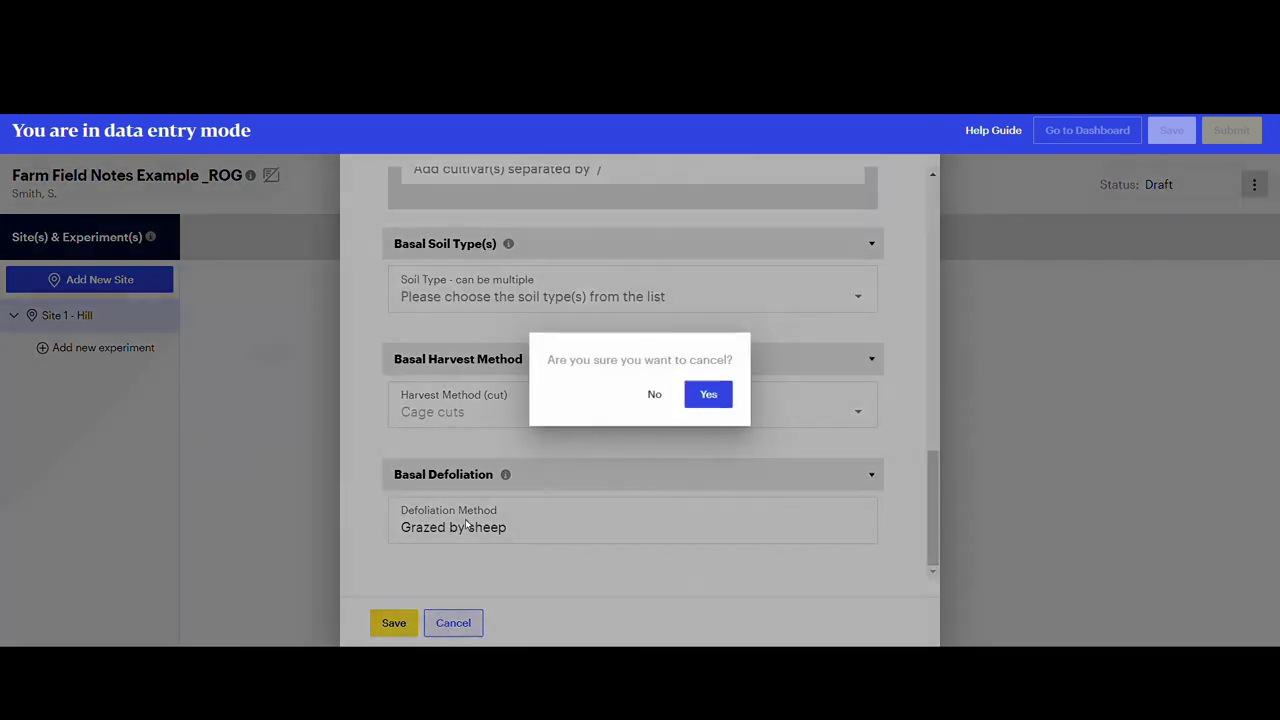
click(722, 397)
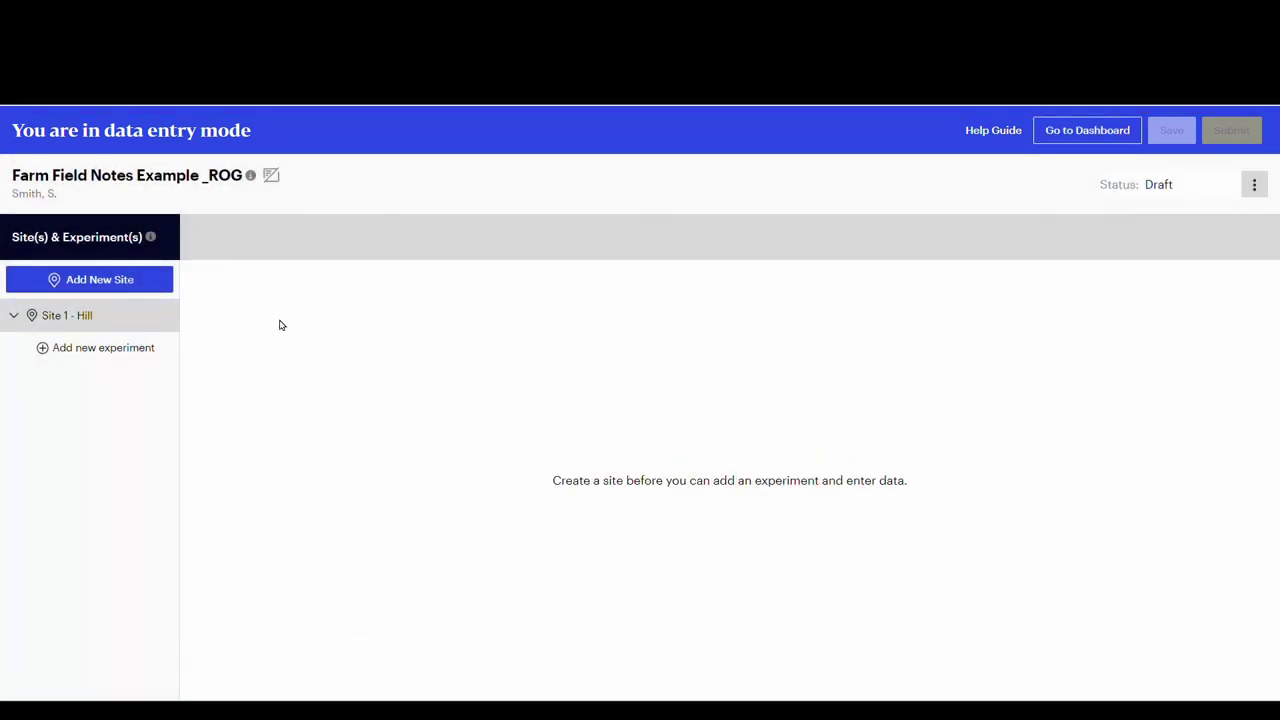
Duplicate Site 1 - Hill, change the copy's harvest method to Quadrat cuts, and save.
mouse_move(166, 323)
click(171, 317)
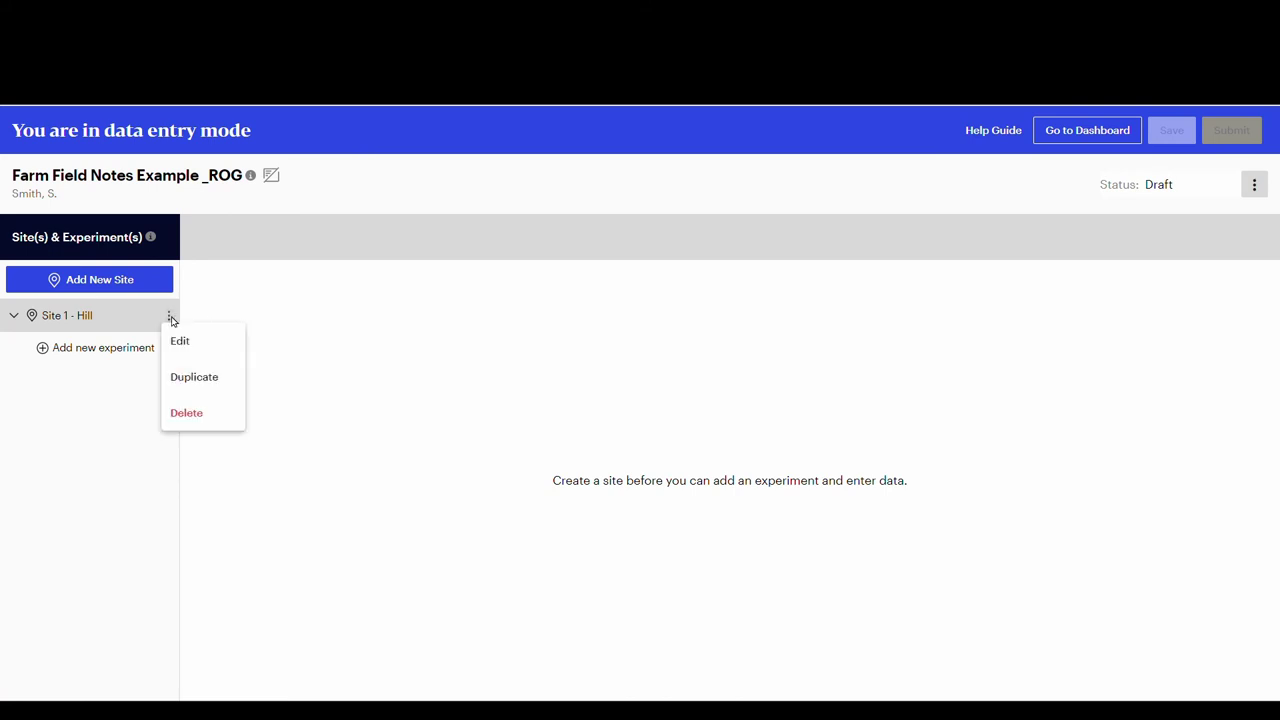
click(222, 378)
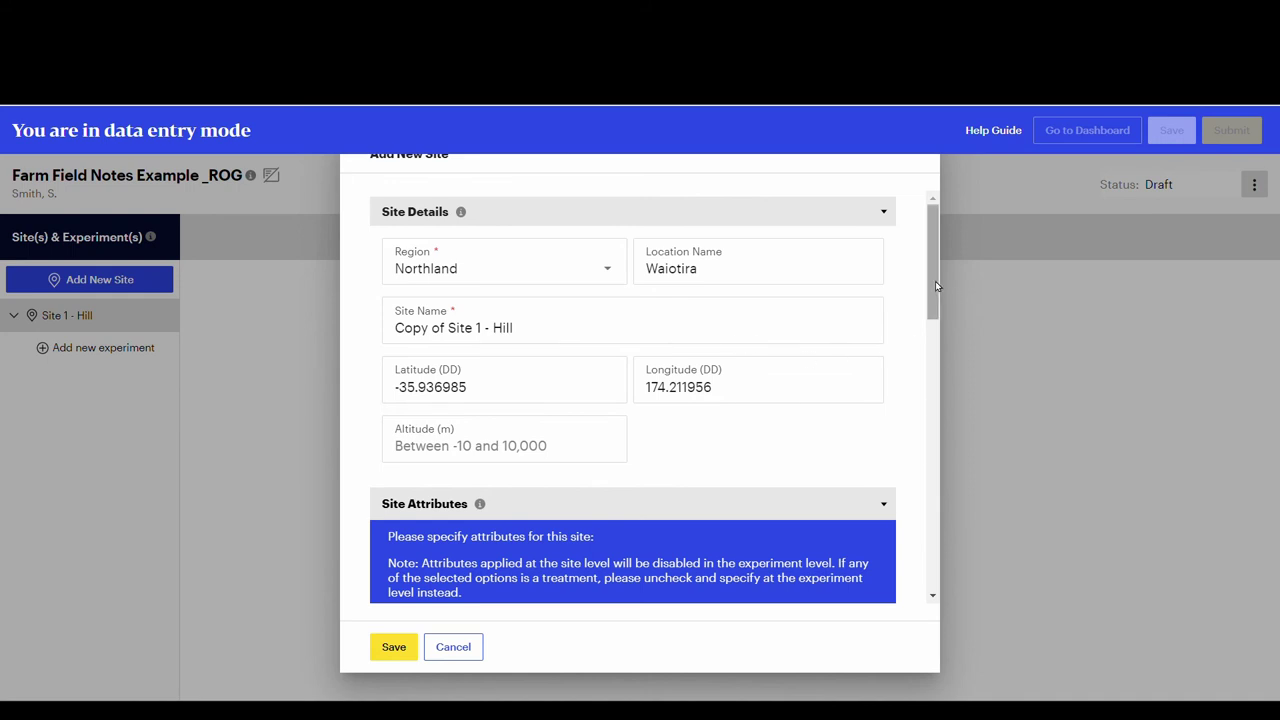
drag(935, 281, 926, 543)
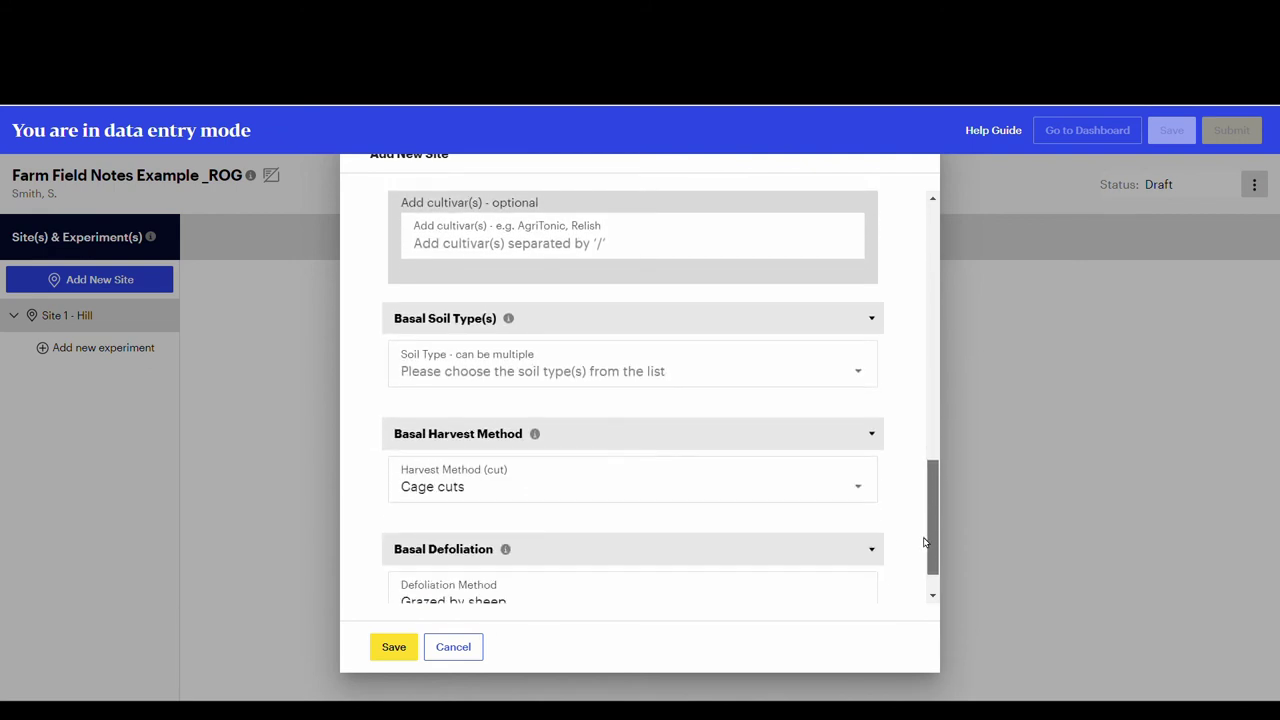
click(863, 495)
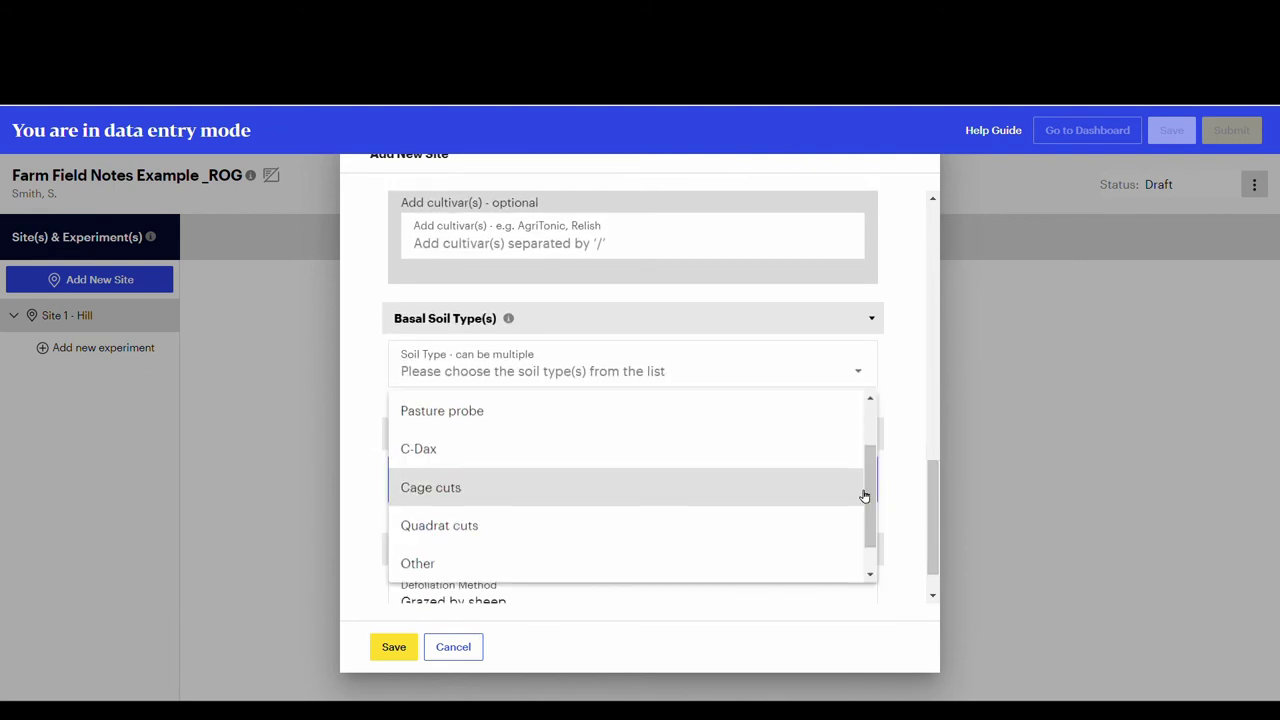
click(575, 537)
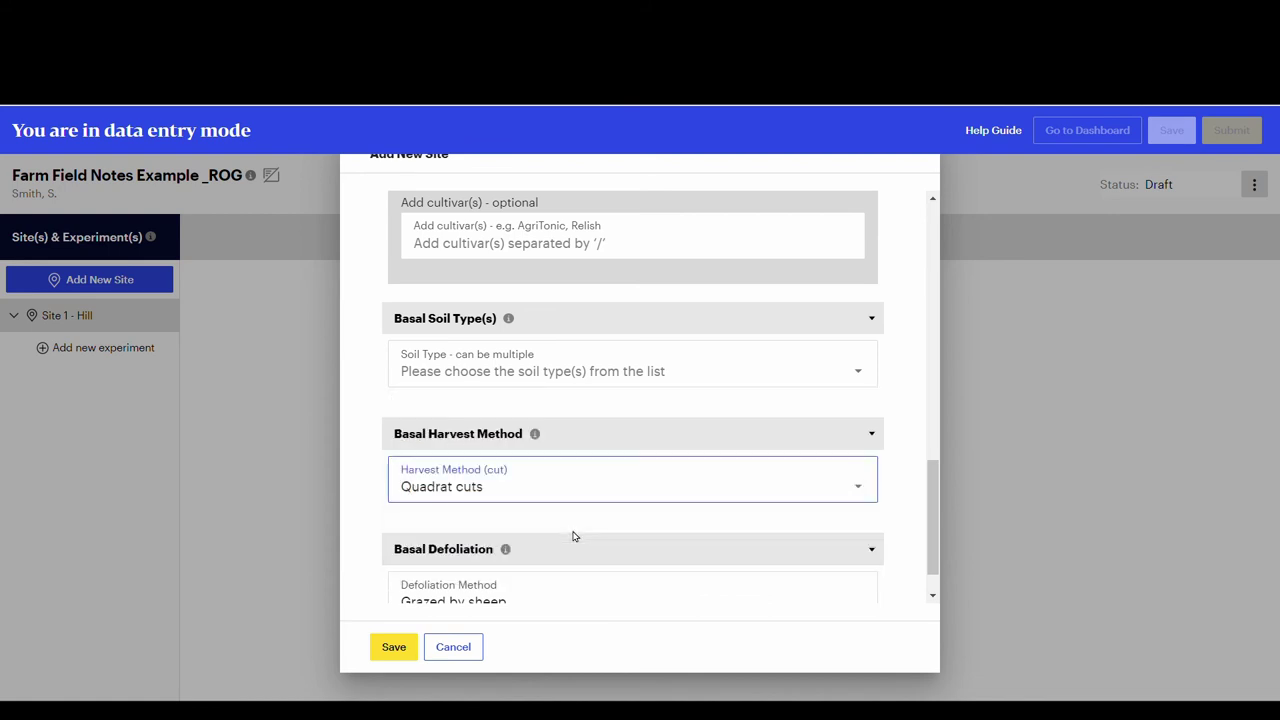
click(403, 648)
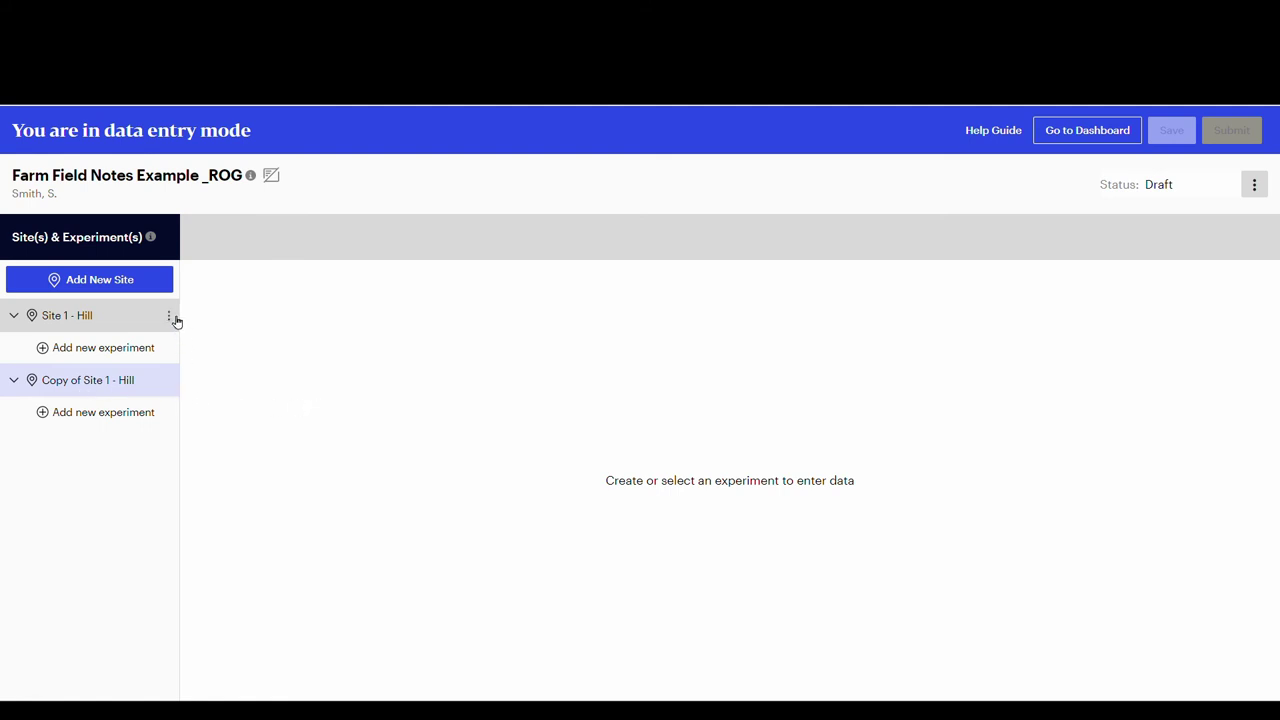
Delete the original Site 1 - Hill along with its experiments.
click(170, 317)
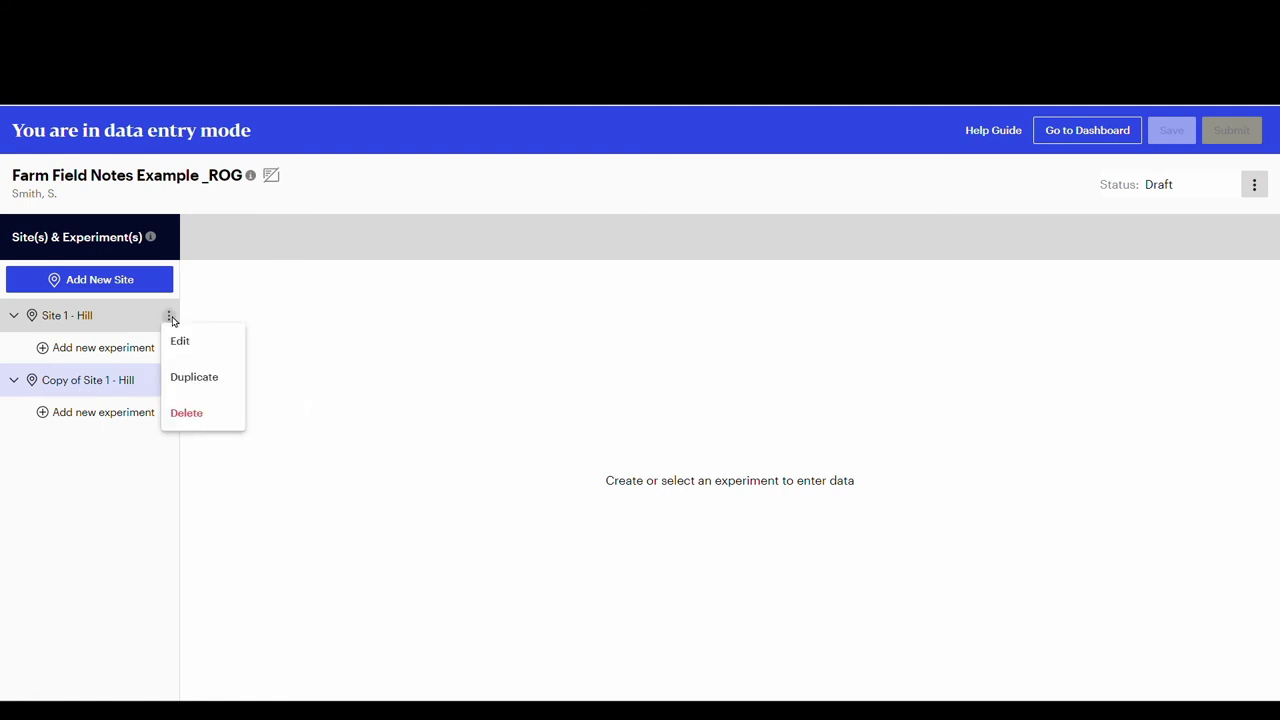
click(188, 413)
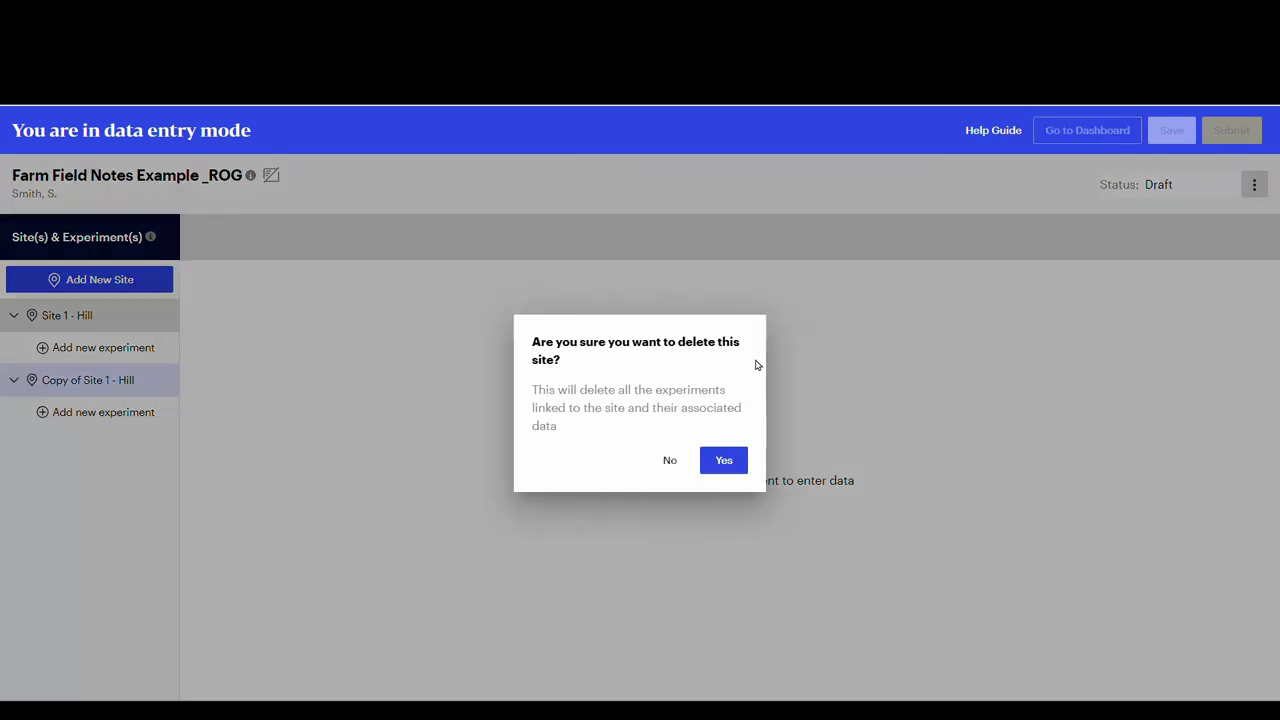
click(724, 461)
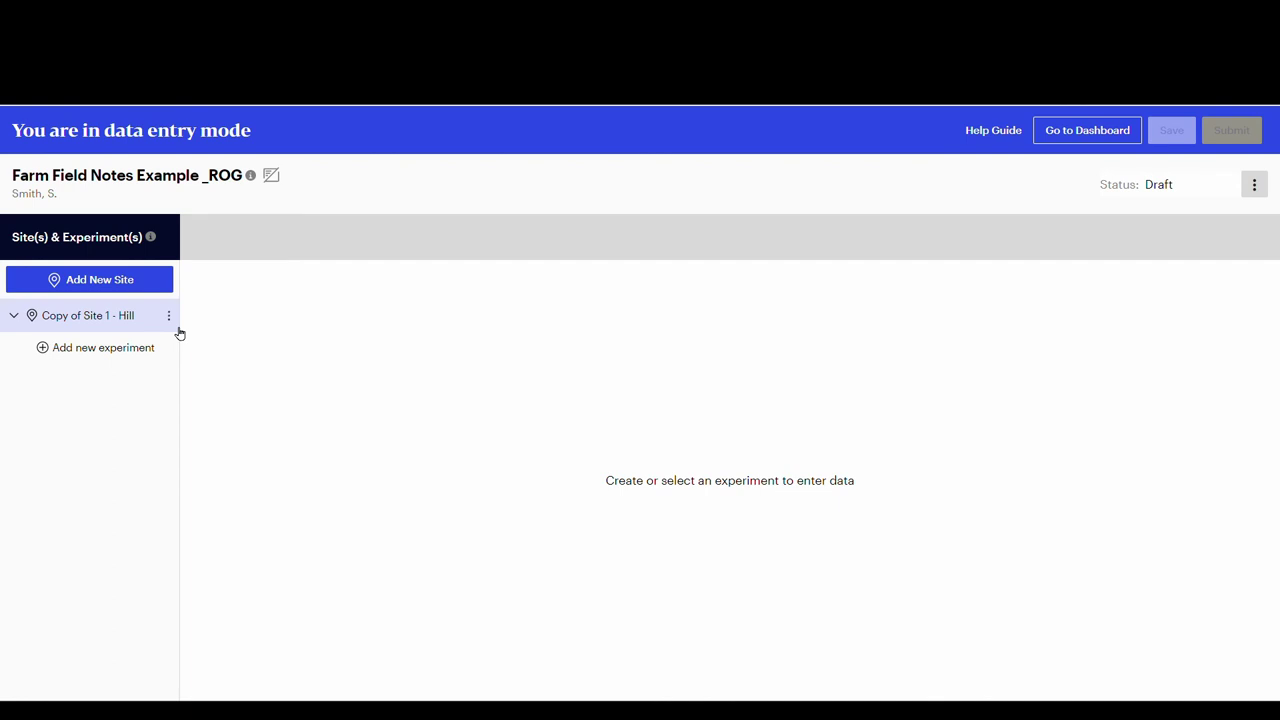
Rename the copy to 'Site 1 - Hill' by removing the 'Copy of' prefix, and save.
click(169, 315)
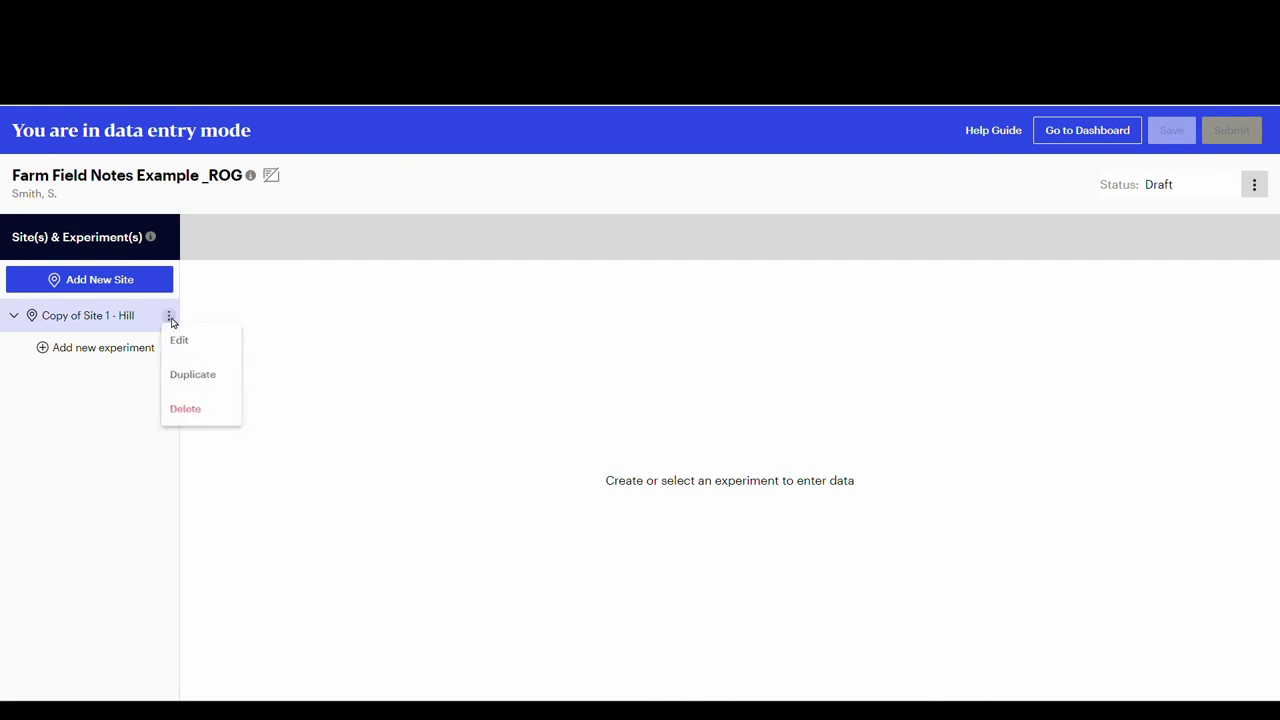
click(197, 346)
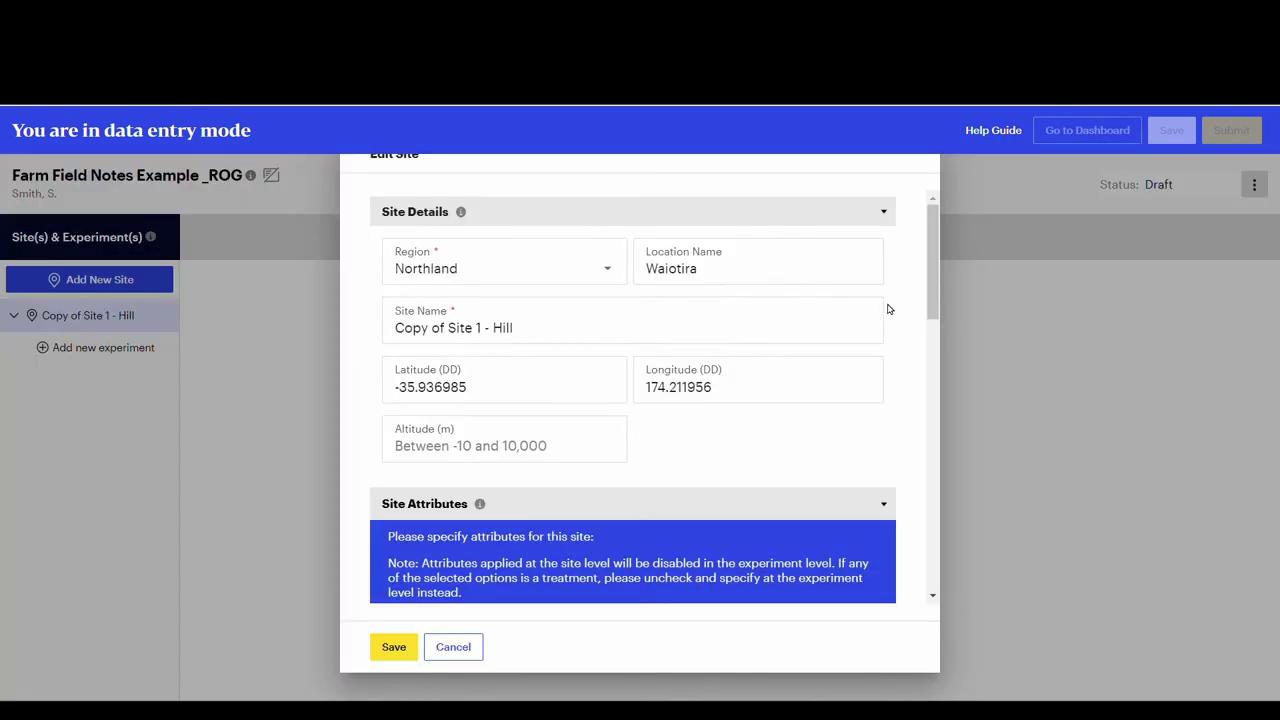
click(447, 328)
key(BackSpace)
key(BackSpace)
key(BackSpace)
key(BackSpace)
key(BackSpace)
key(BackSpace)
key(BackSpace)
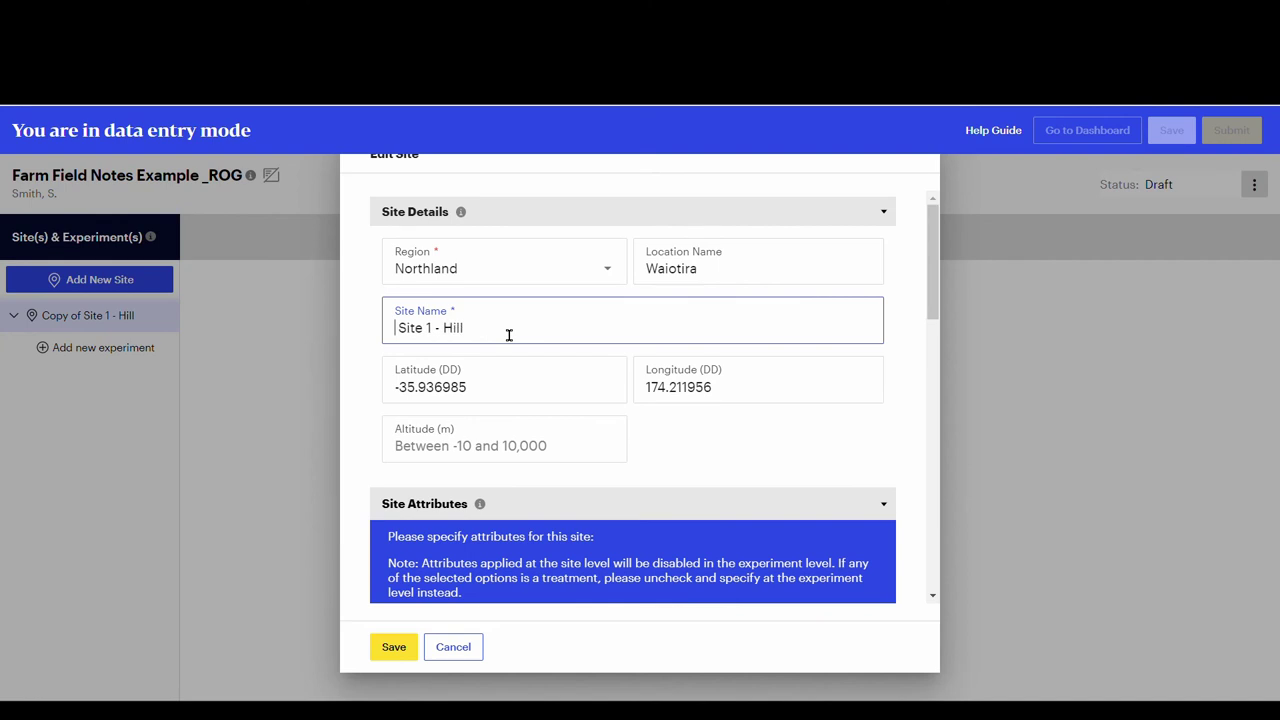
click(392, 647)
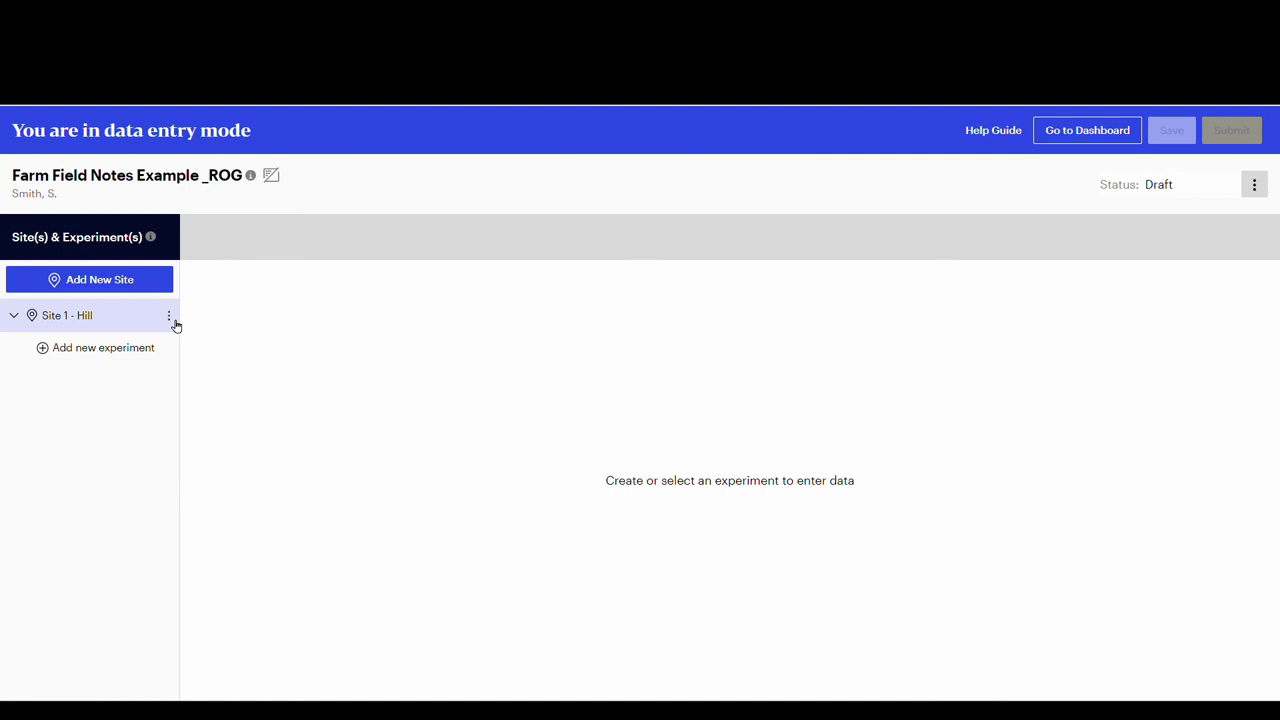
click(175, 325)
Duplicate Site 1 - Hill and rename the copy to Site 2.
click(212, 384)
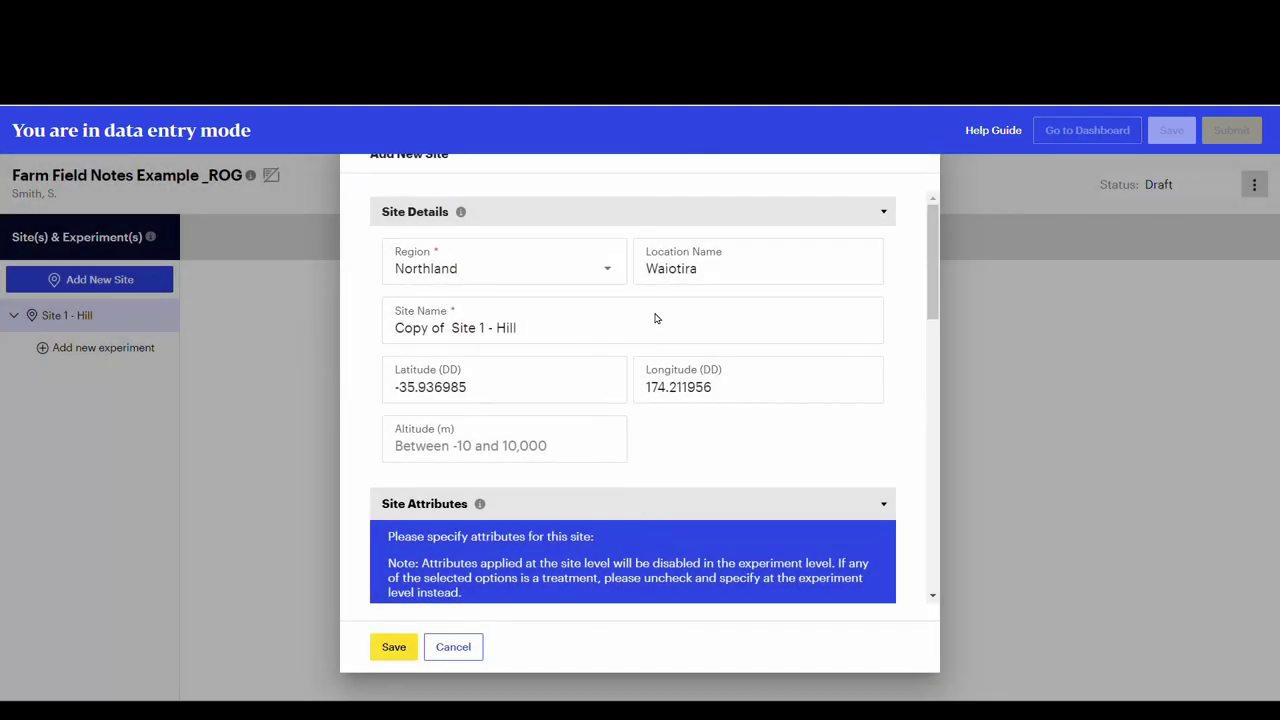
click(526, 337)
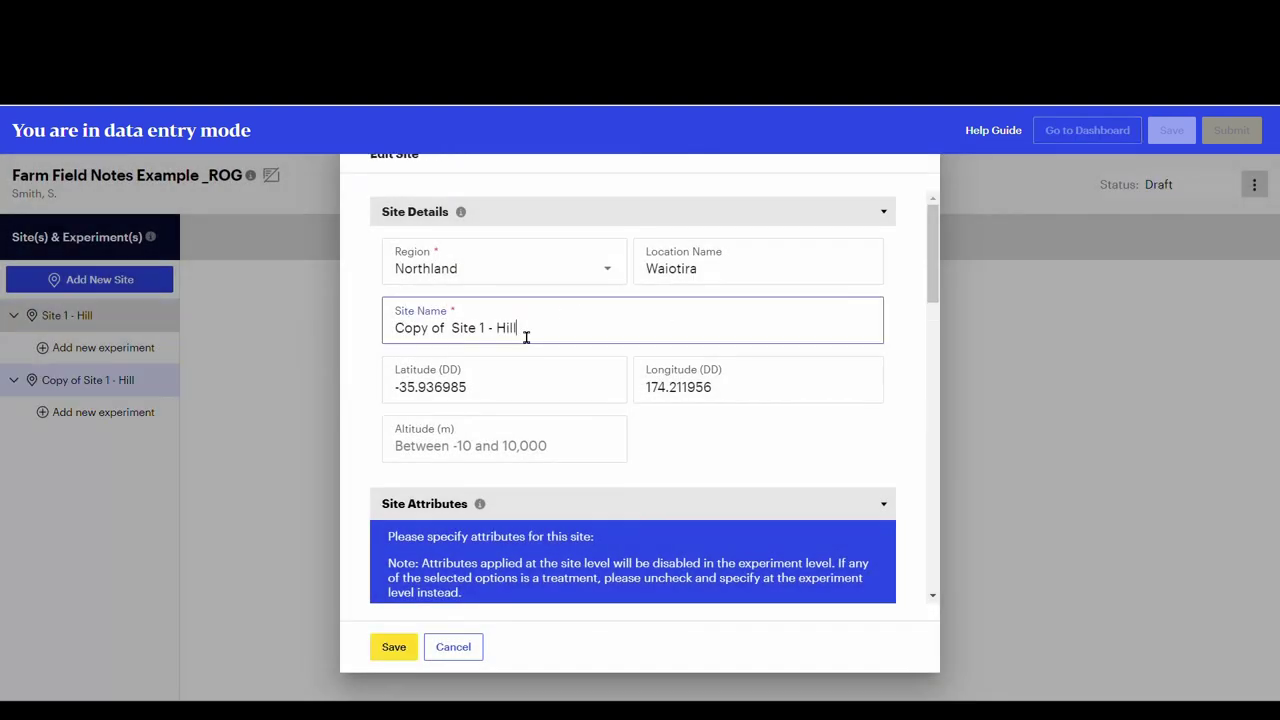
drag(526, 337, 388, 329)
text(Sit)
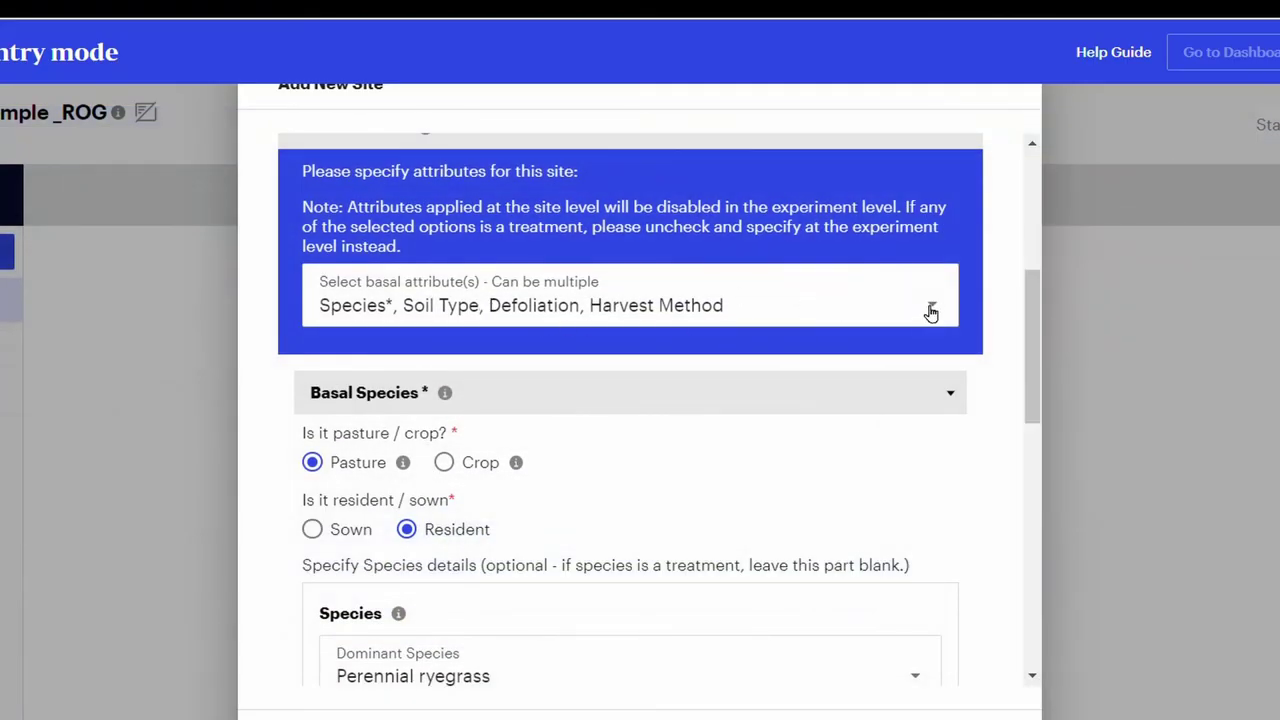
Add Nutrients to Site 2's basal attributes.
click(930, 307)
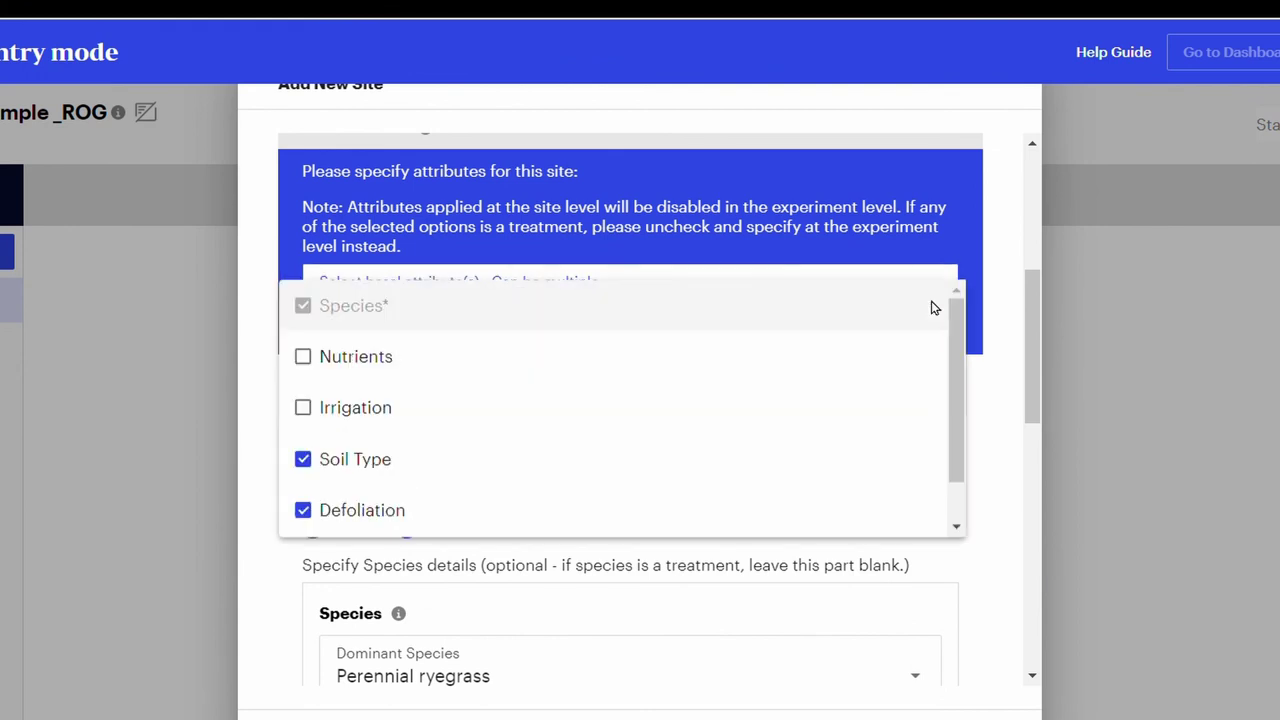
click(366, 360)
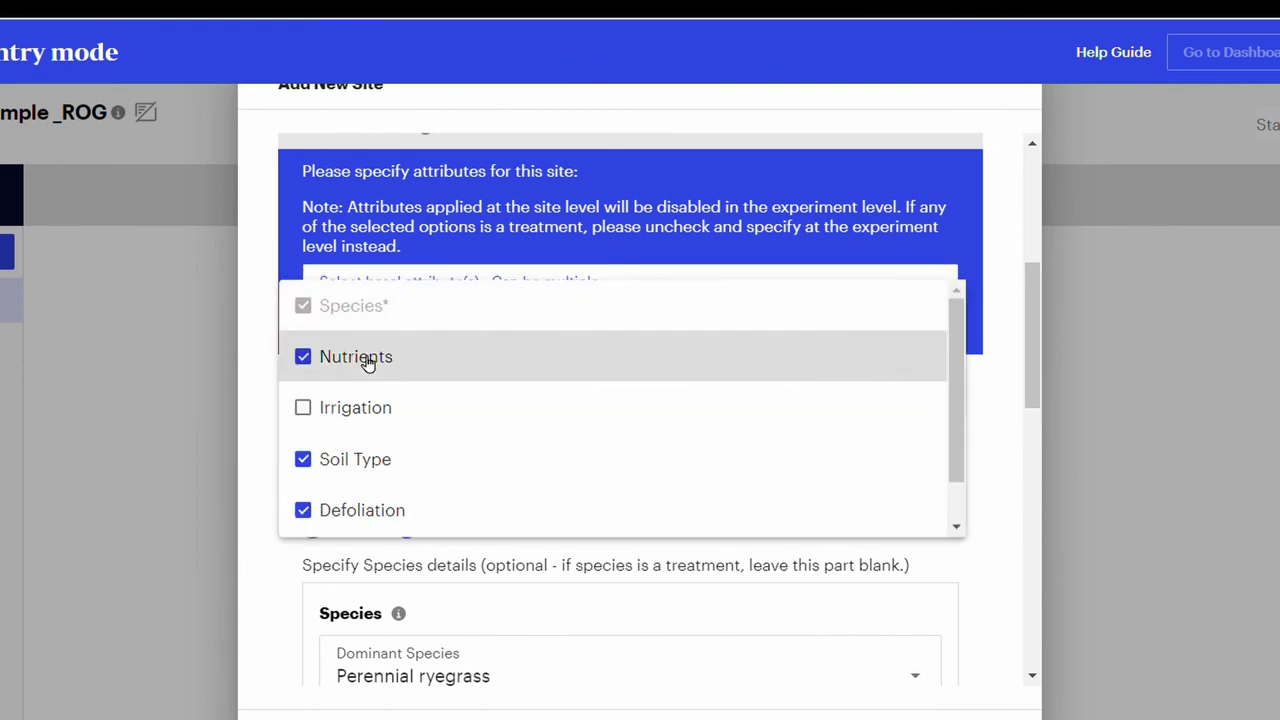
click(1005, 349)
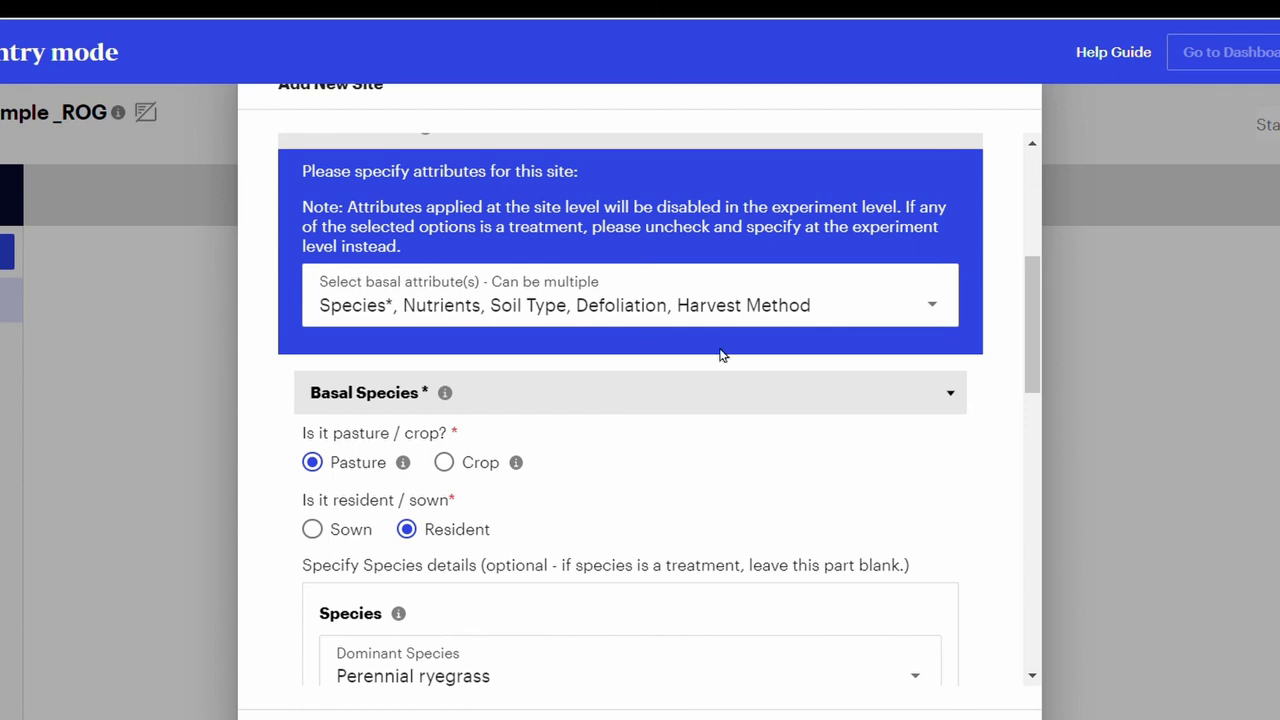
Mark Nitrogen as applied at 80 KgN/ha/Yr.
drag(1032, 271, 1033, 467)
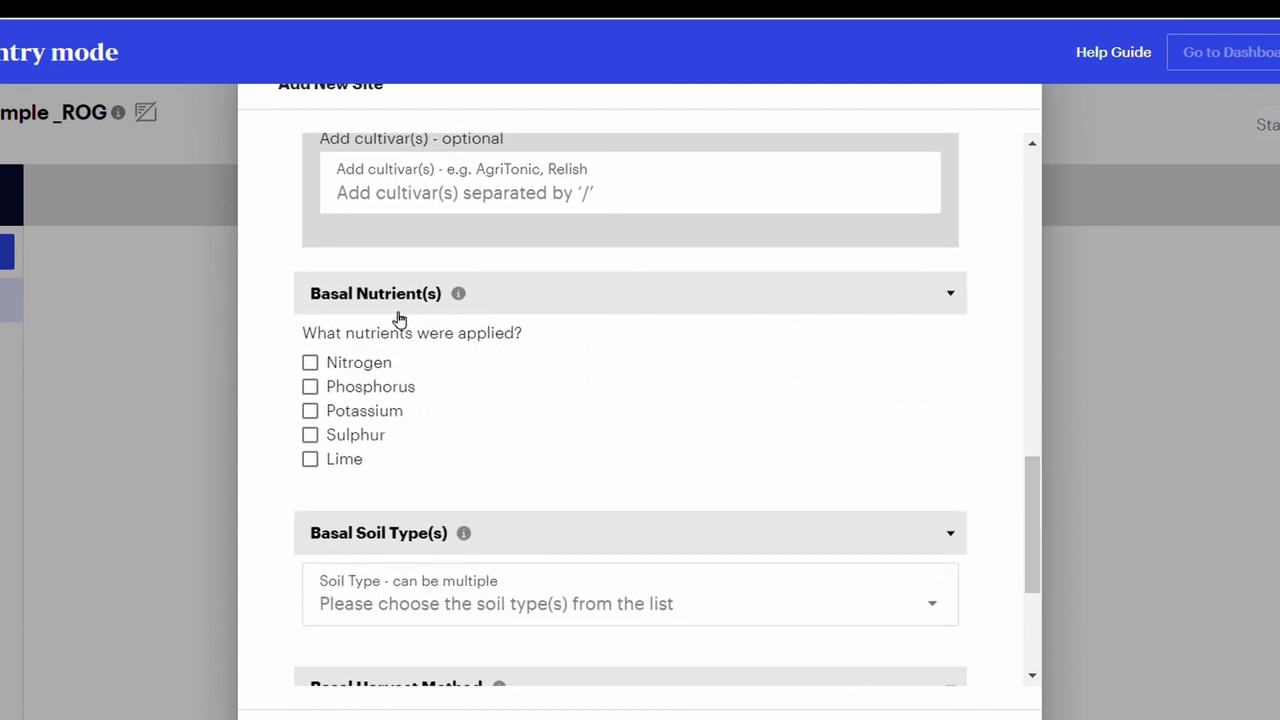
mouse_move(470, 301)
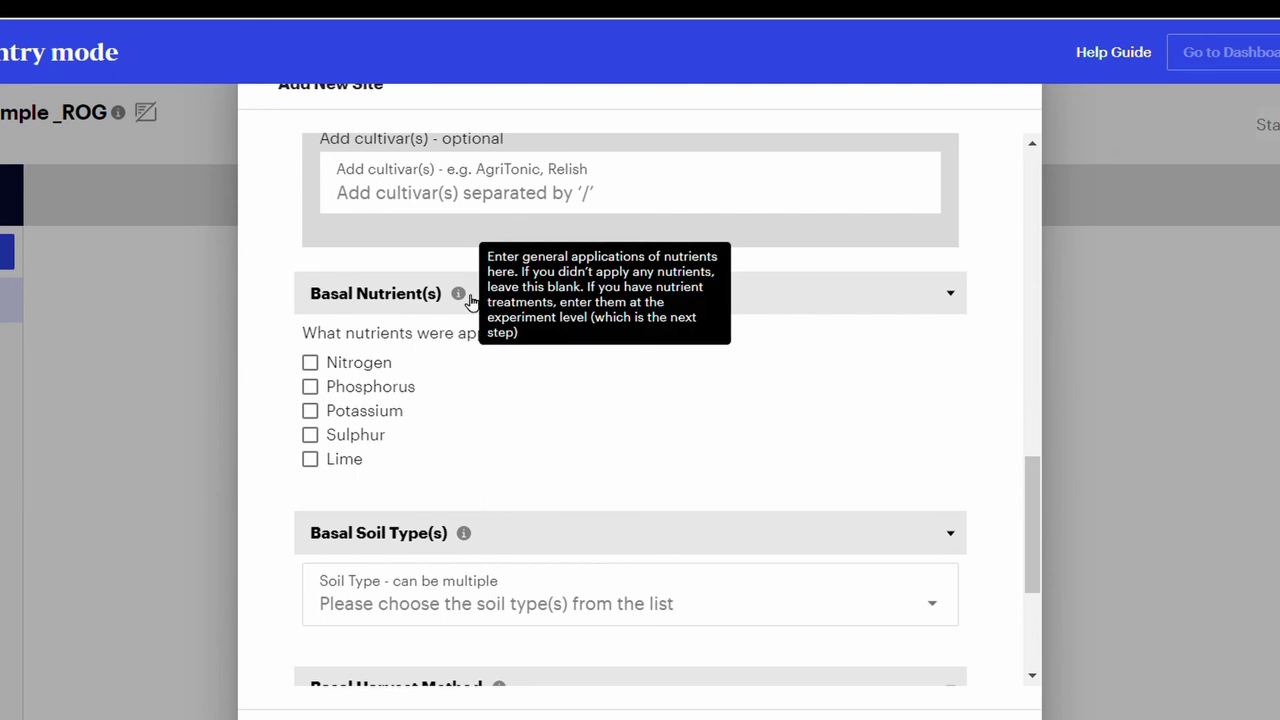
click(362, 366)
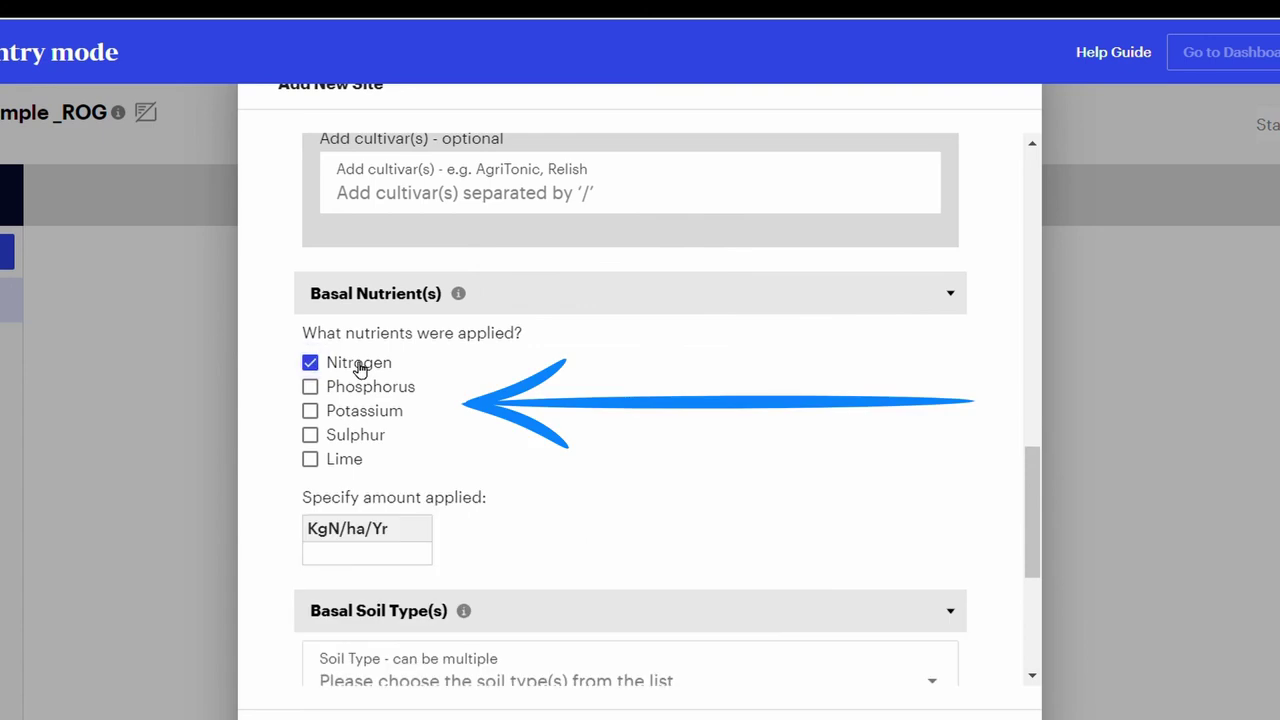
click(385, 555)
text(80)
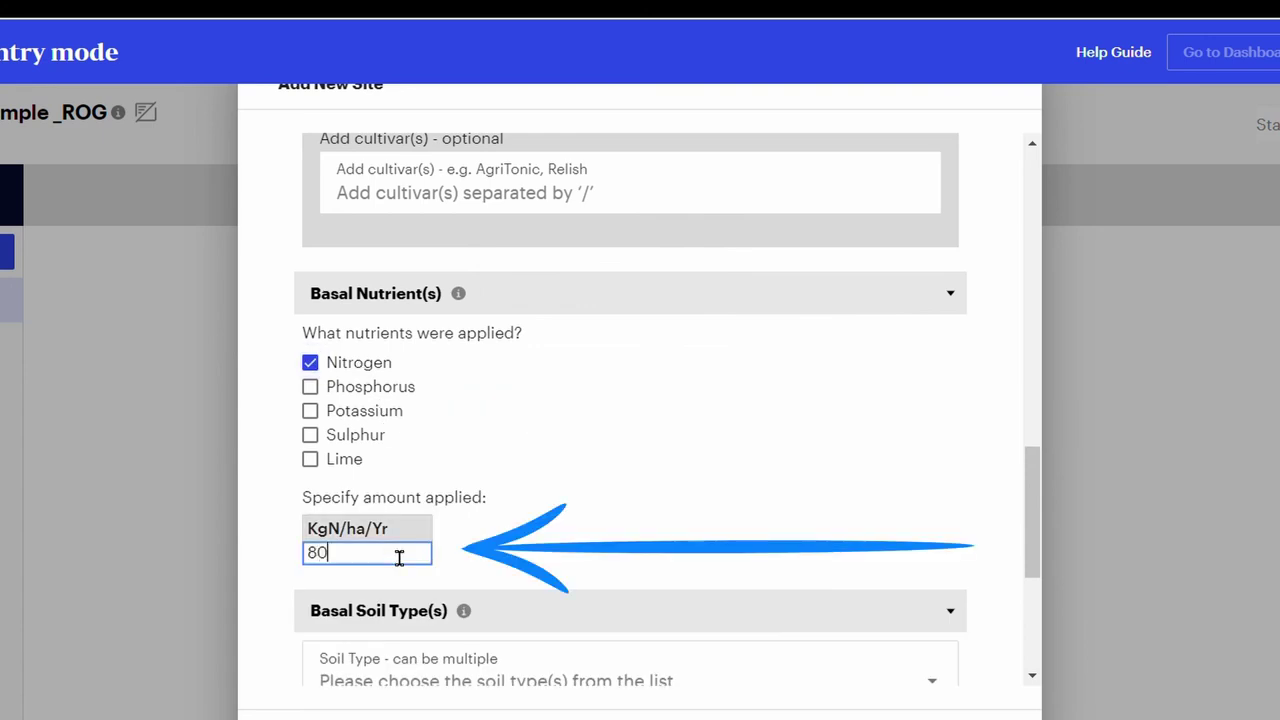
scroll(391, 554, down, 2)
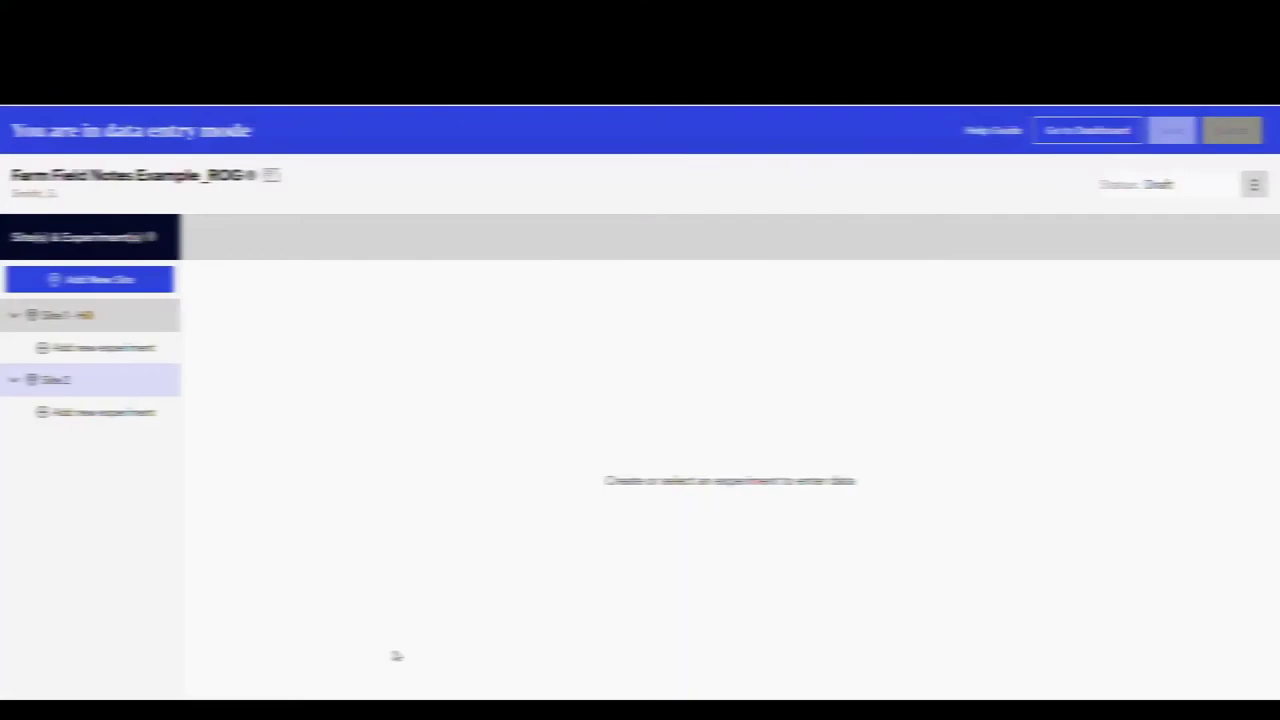